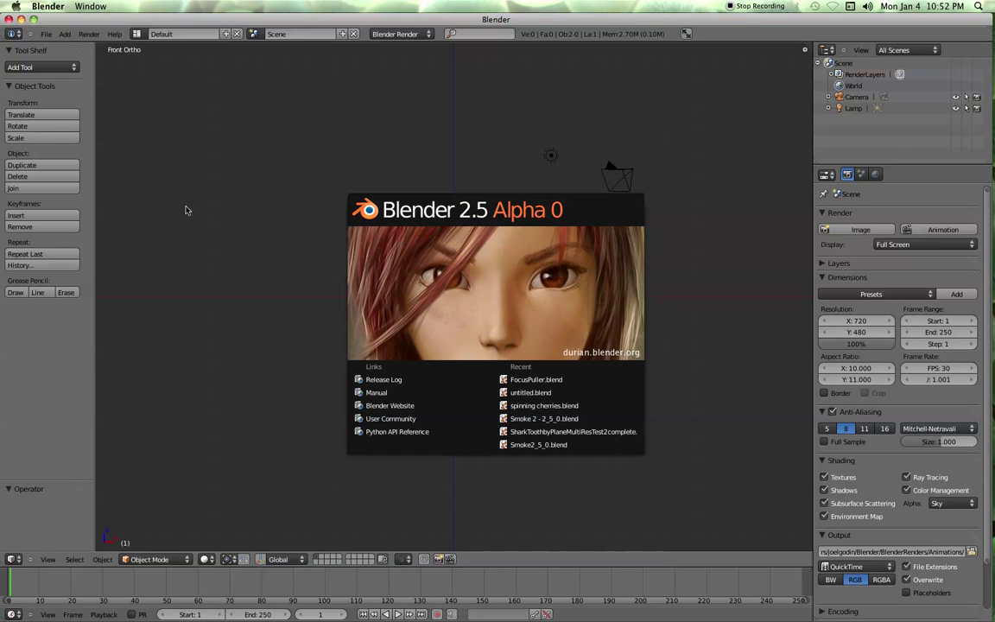
# Close the splash, add the 'add plane' tool to the Tool Shelf, and save user settings.
pyautogui.click(296, 259)
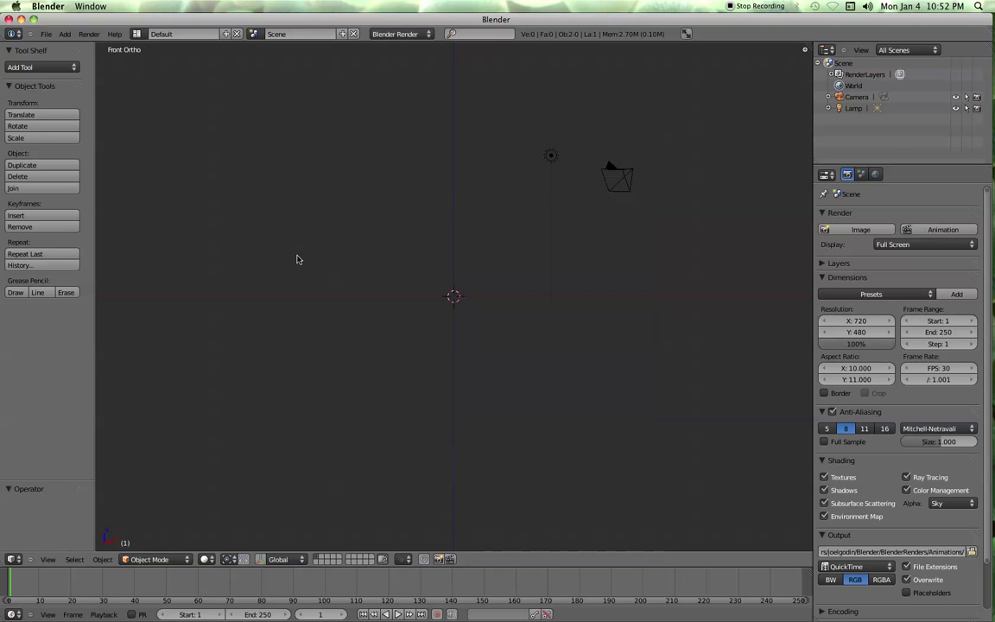
pyautogui.click(40, 67)
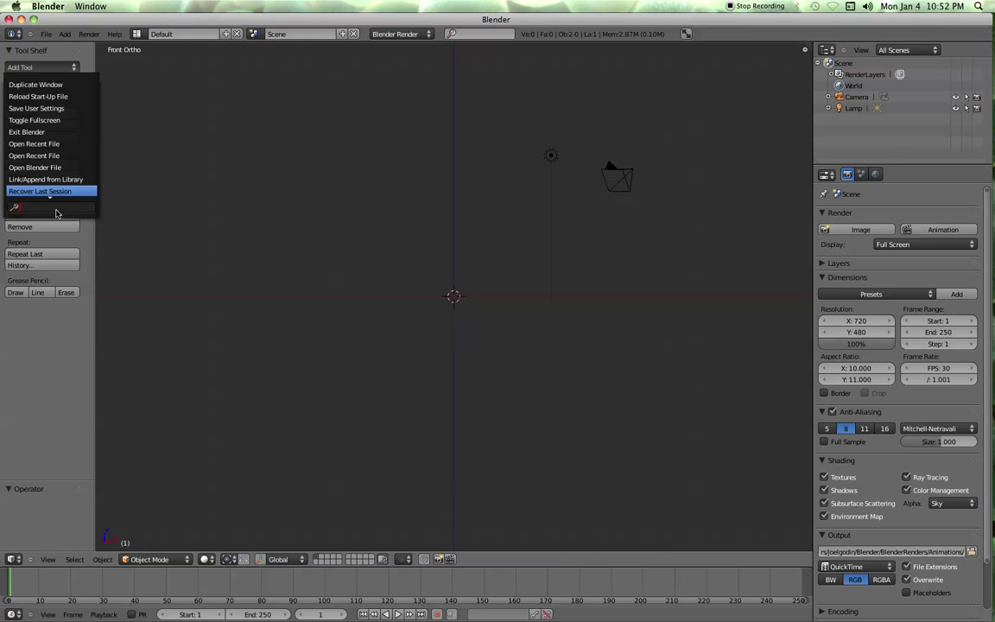
pyautogui.write('add plane')
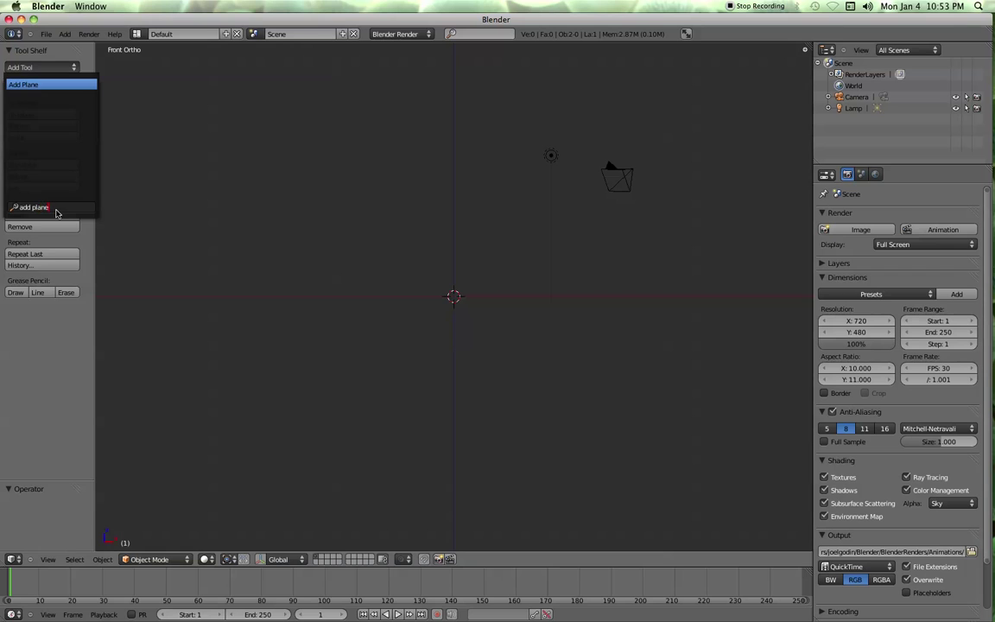
pyautogui.press('Return')
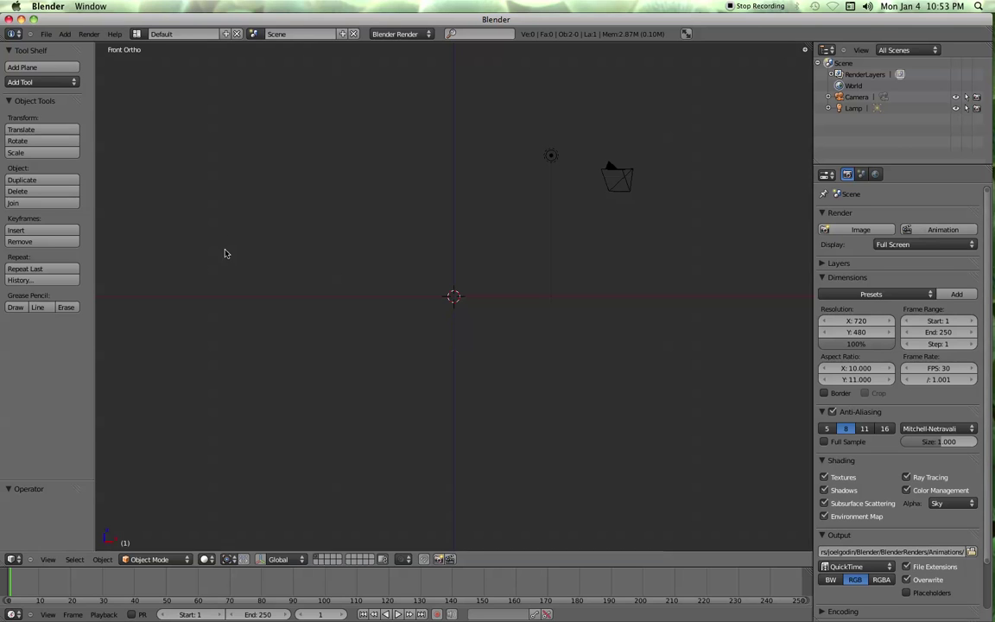
pyautogui.hotkey('ctrl', 'u')
pyautogui.click(304, 287)
# In top view, add a plane and scale it up.
pyautogui.press('KP_7')
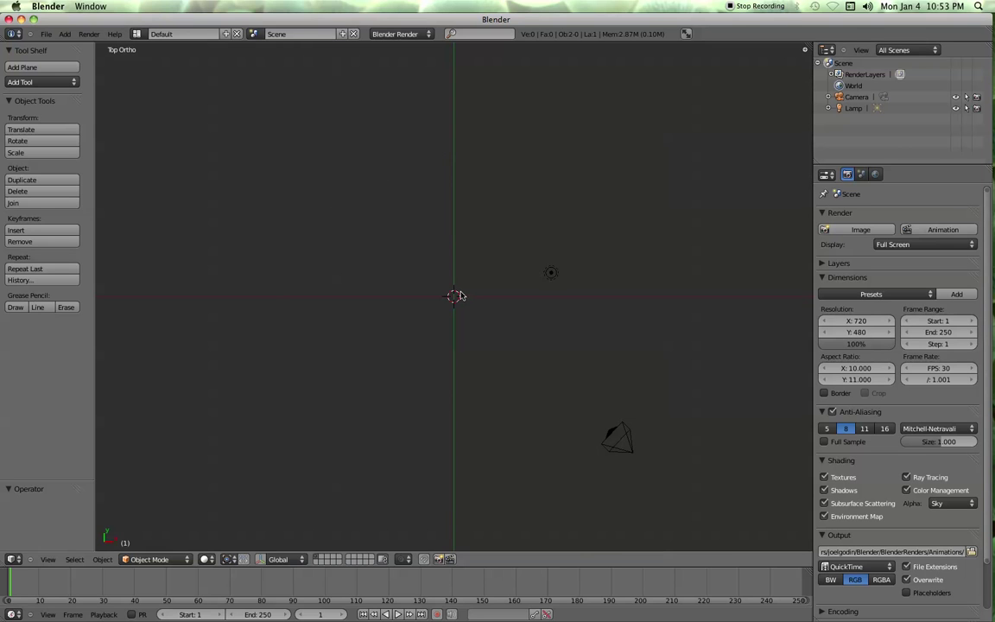
pyautogui.click(59, 68)
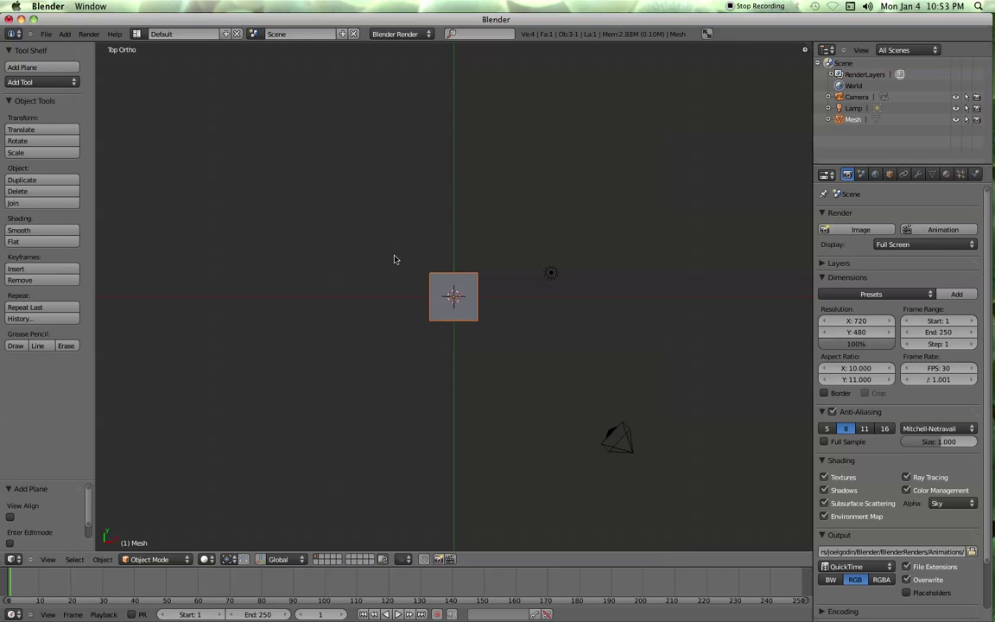
pyautogui.press('s')
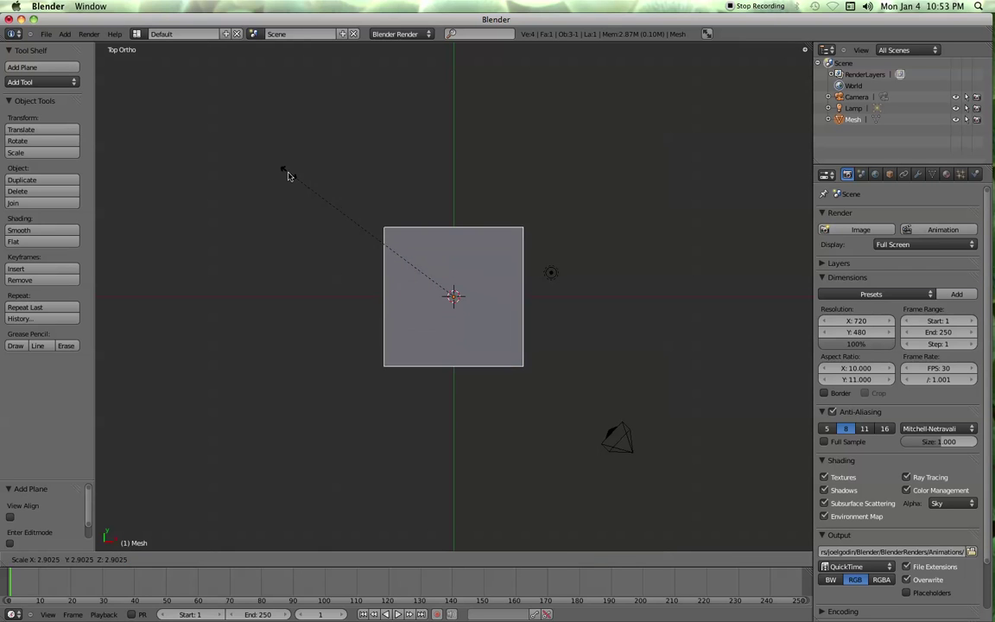
pyautogui.click(261, 165)
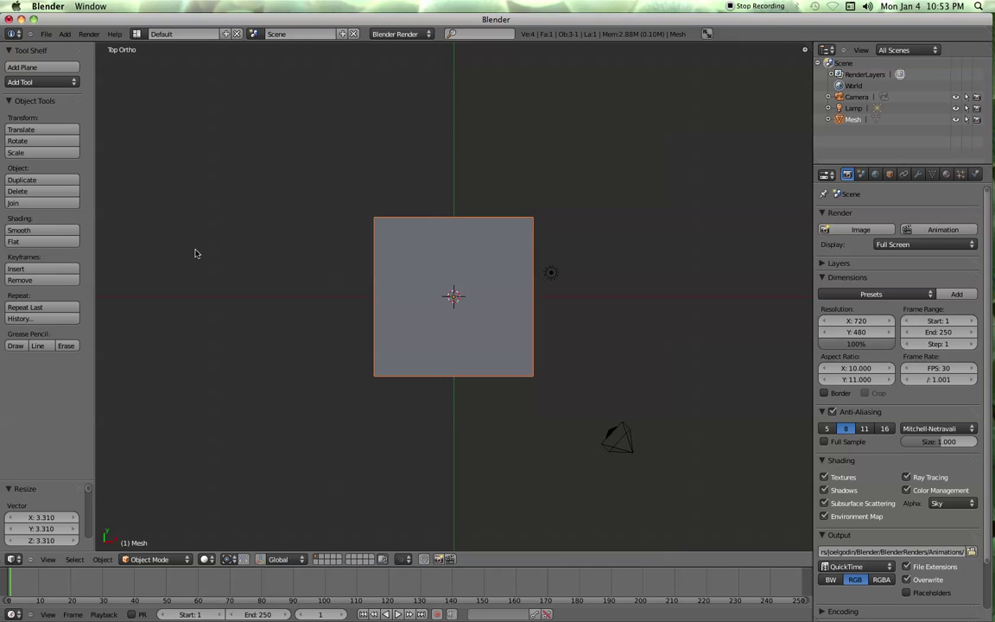
# In Edit Mode, subdivide the plane four times into a 16×16 grid and enlarge it slightly.
pyautogui.press('Tab')
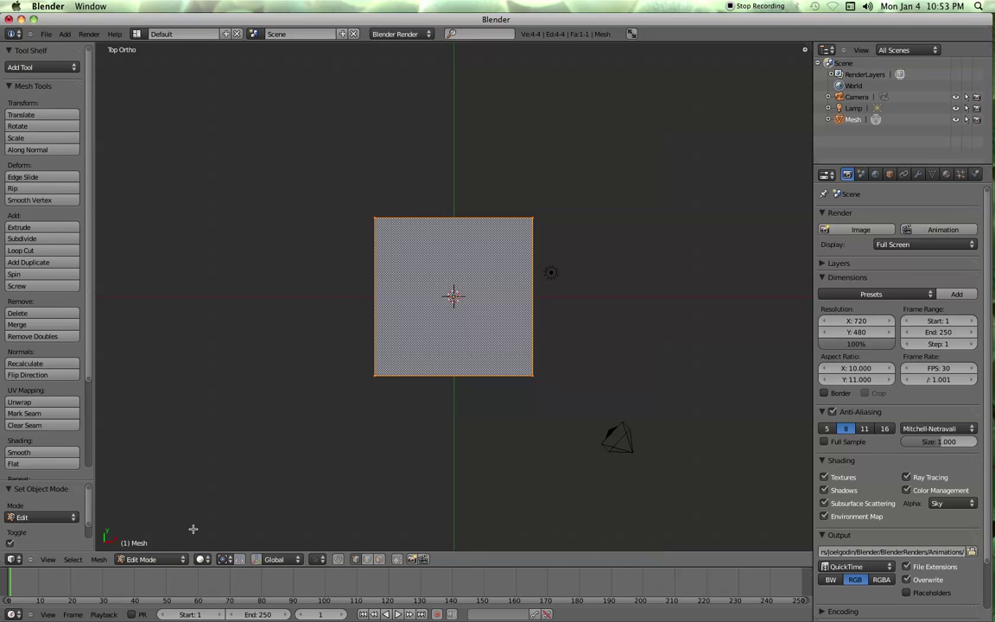
pyautogui.click(40, 239)
pyautogui.click(40, 239)
pyautogui.click(40, 239)
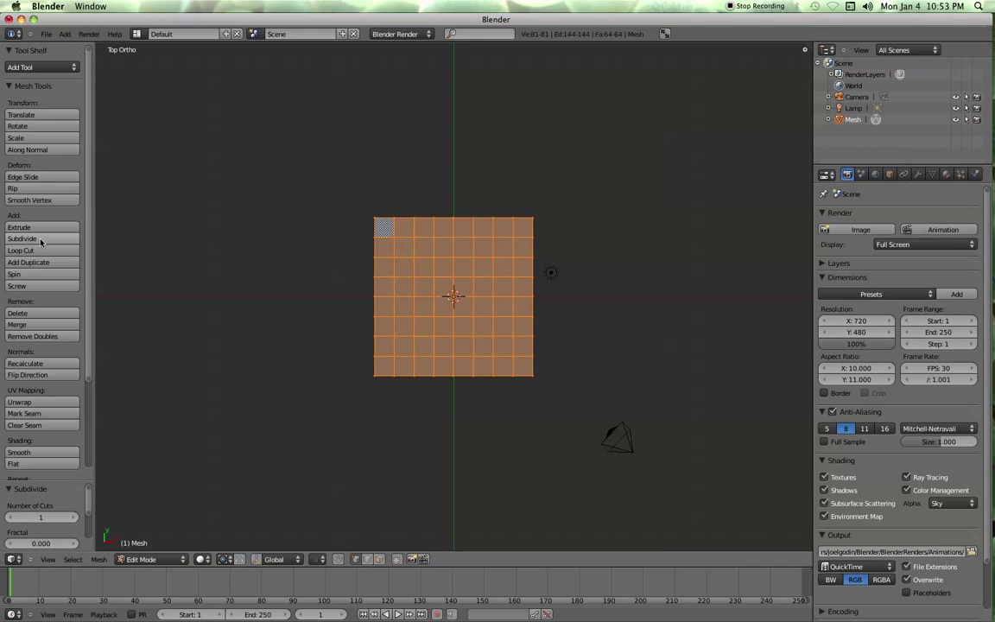
pyautogui.click(39, 239)
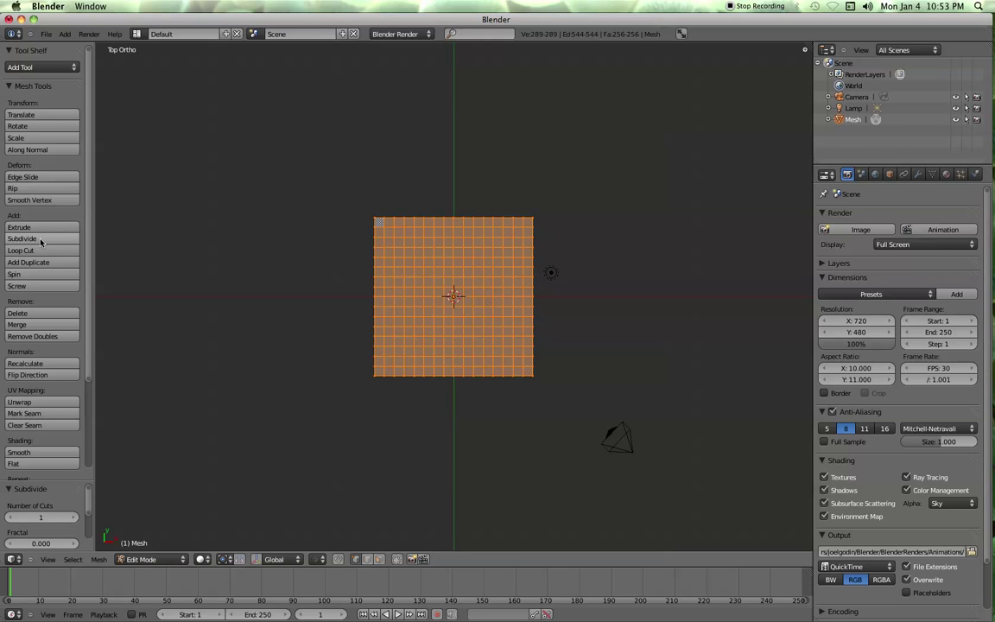
pyautogui.press('s')
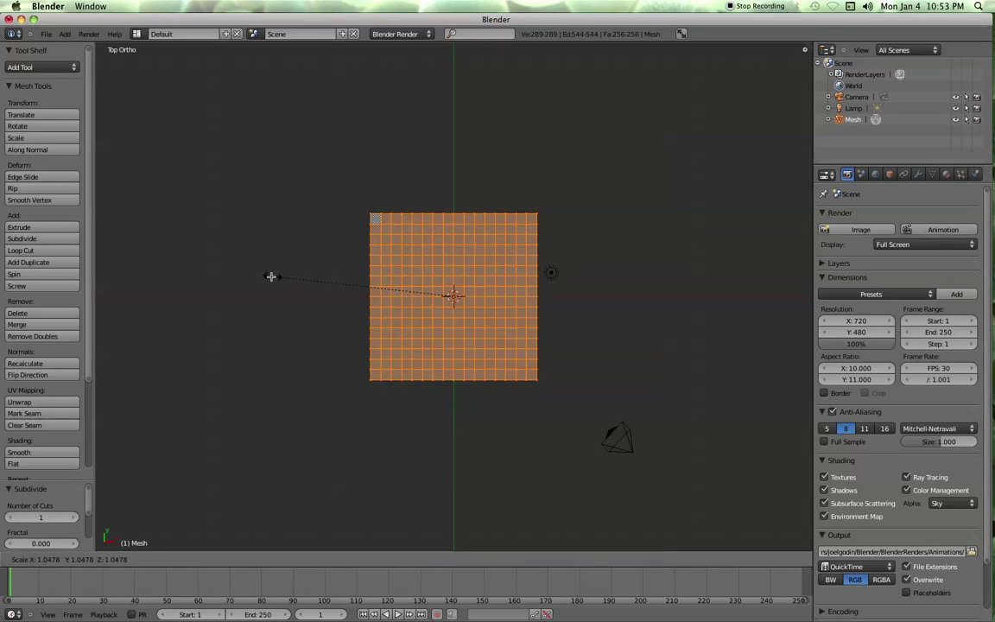
pyautogui.click(244, 272)
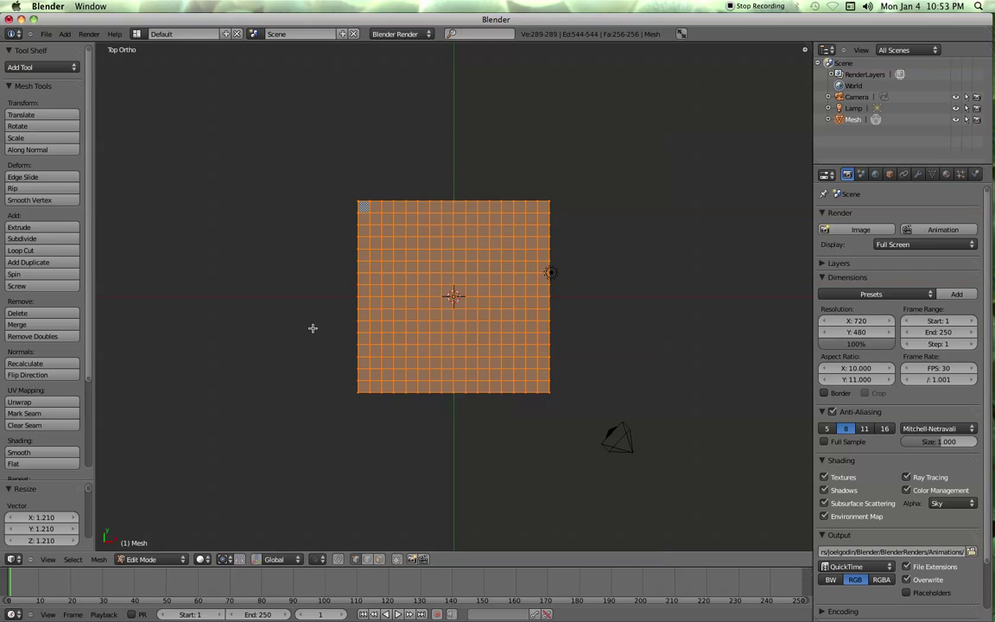
# Deselect all grid vertices and show the object's Material properties.
pyautogui.press('a')
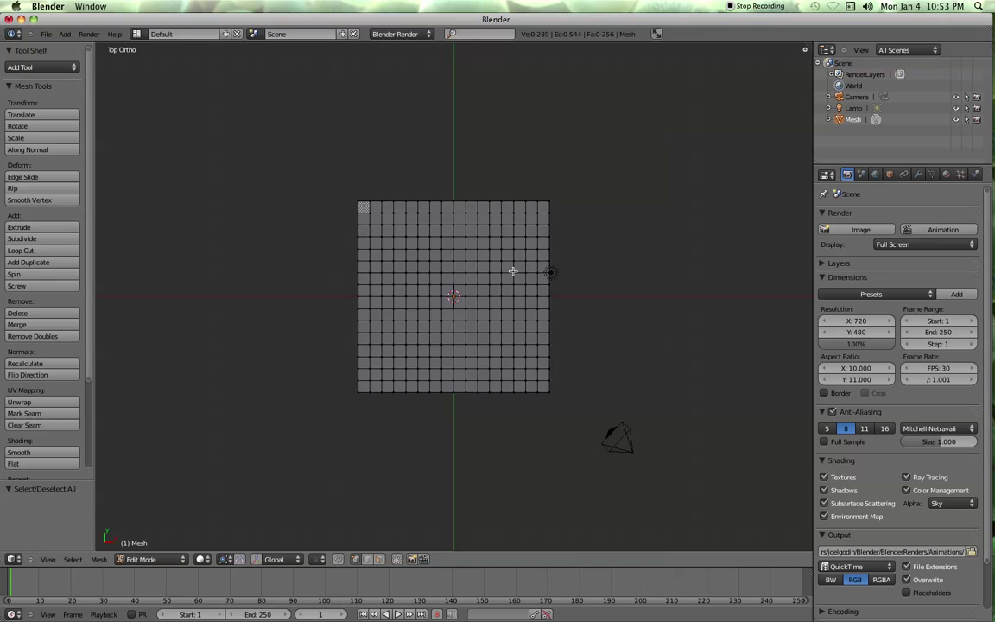
pyautogui.click(947, 175)
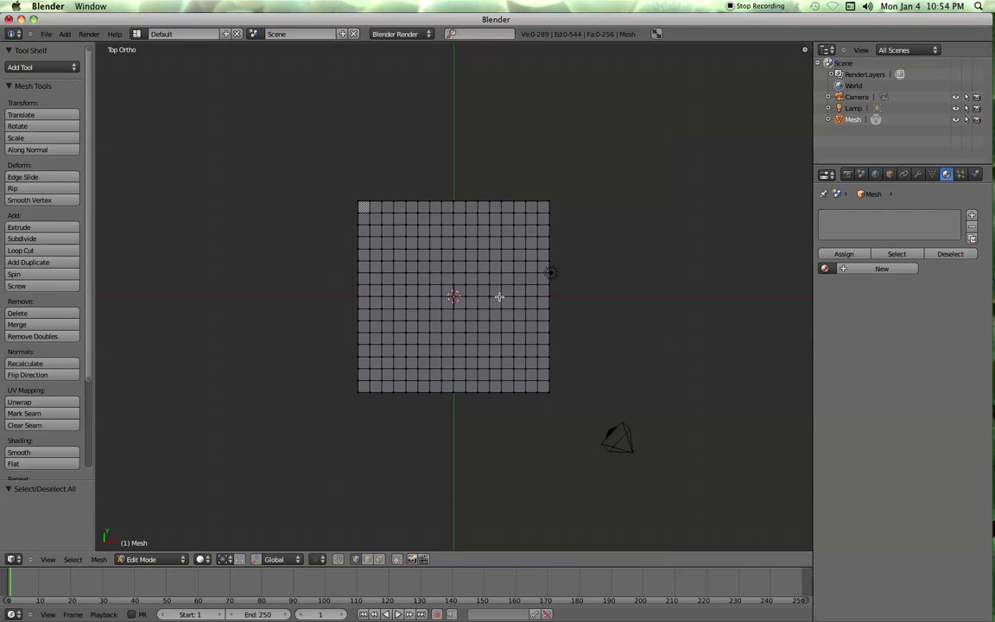
# Add a first material slot, assign it, then add a second empty slot.
pyautogui.click(972, 216)
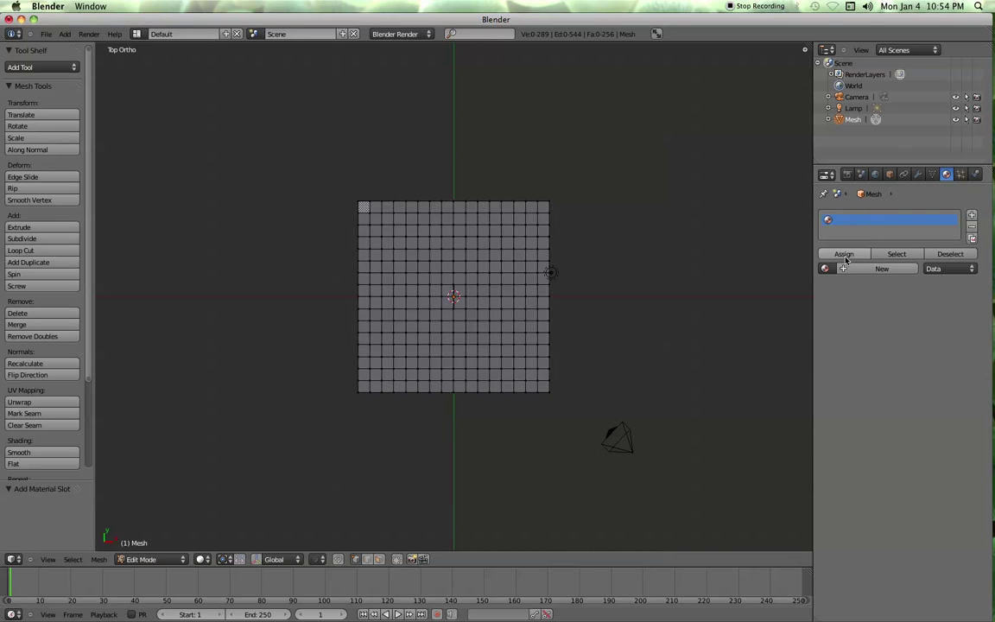
pyautogui.click(844, 254)
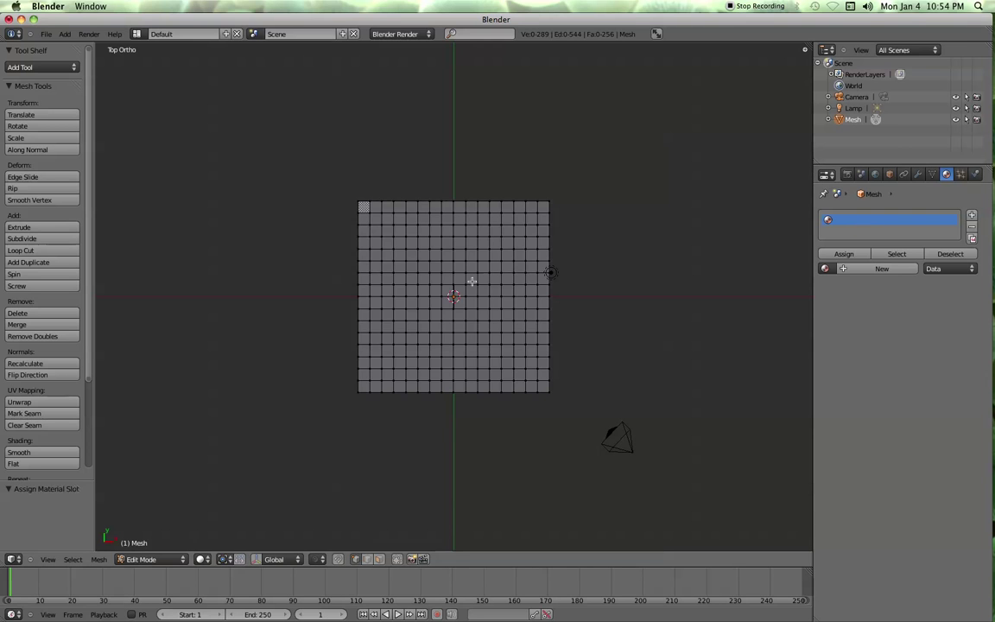
pyautogui.click(972, 215)
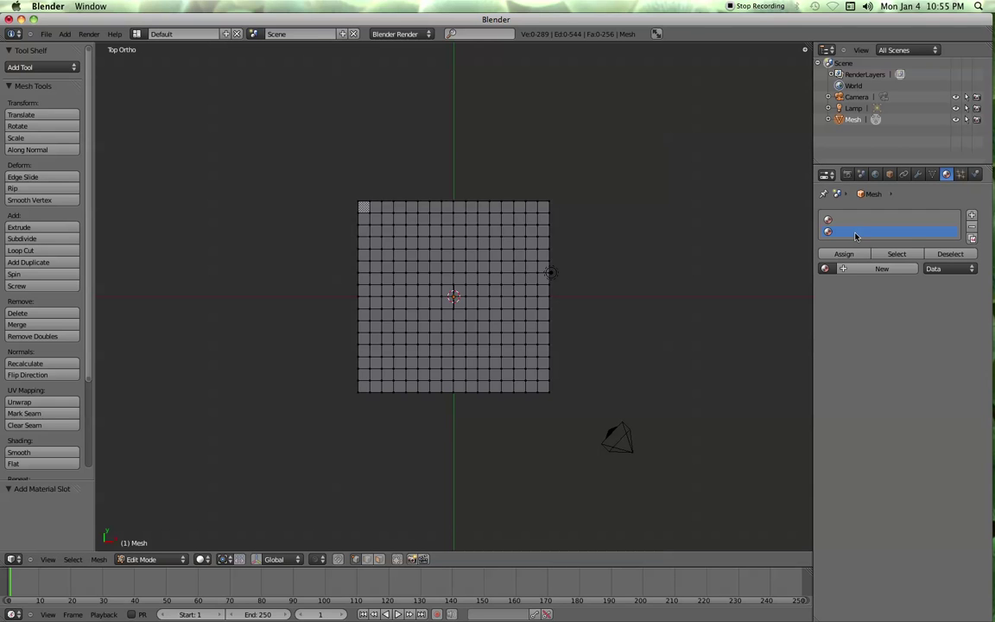
# Create a new material named 'White' with its diffuse colour brightened to 0.927.
pyautogui.click(827, 268)
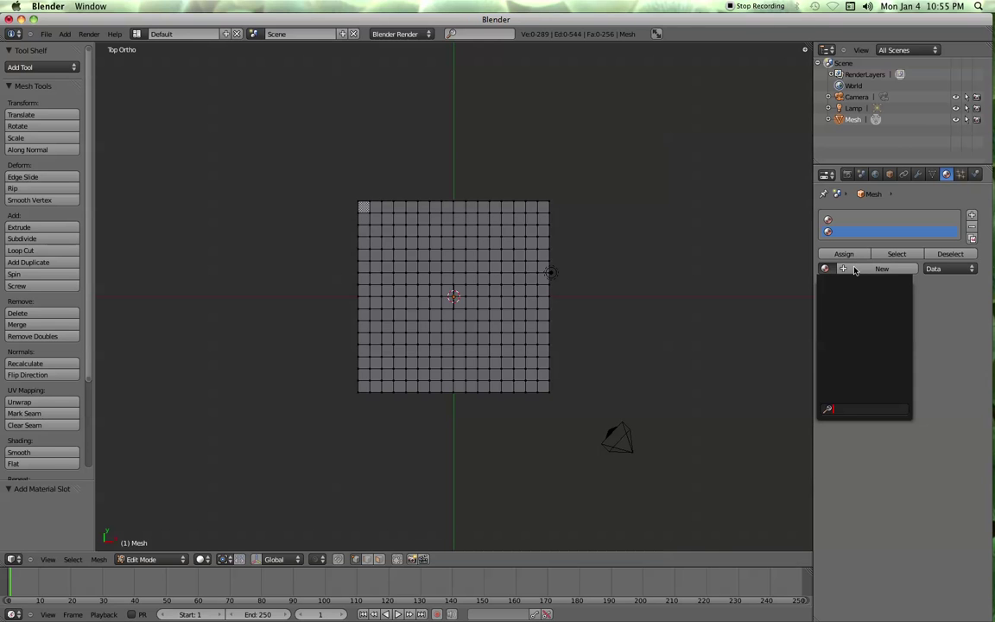
pyautogui.click(855, 269)
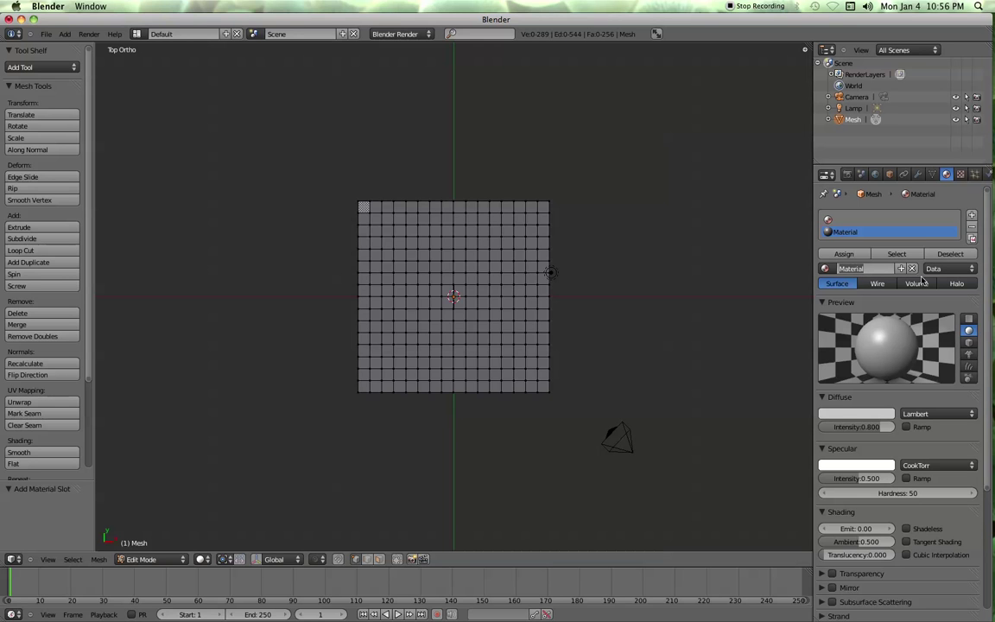
pyautogui.write('White')
pyautogui.press('Return')
pyautogui.click(853, 415)
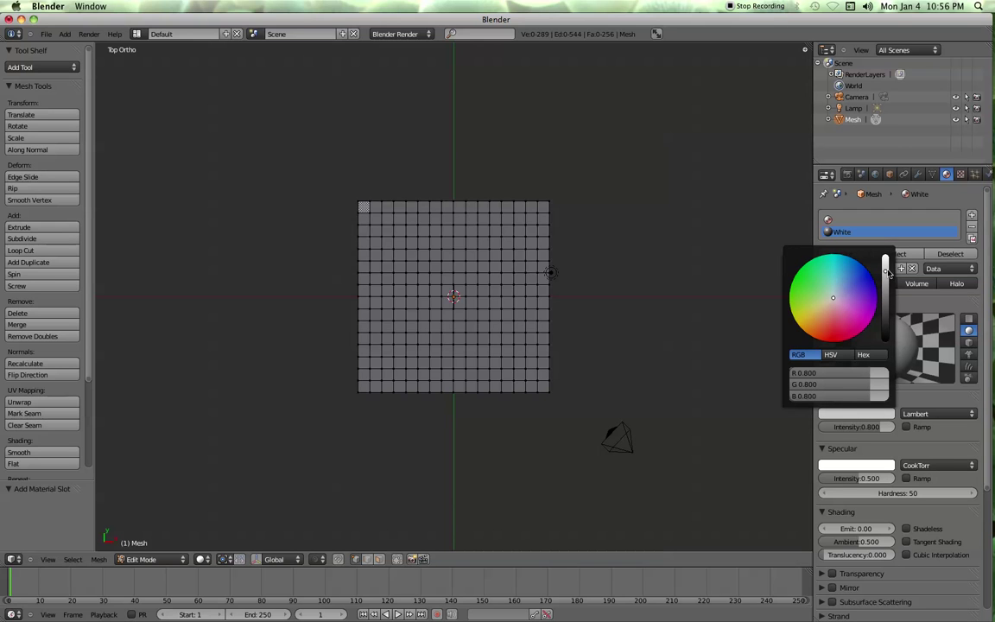
pyautogui.moveTo(887, 273); pyautogui.dragTo(886, 262)
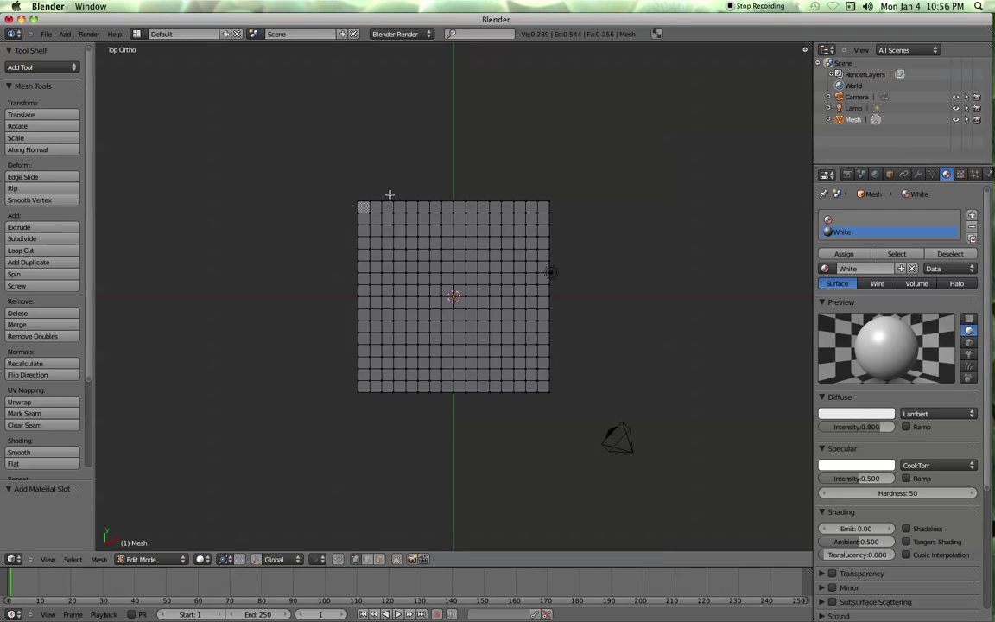
# Box-select the whole 16×16 grid and assign the White material to all its faces.
pyautogui.press('b')
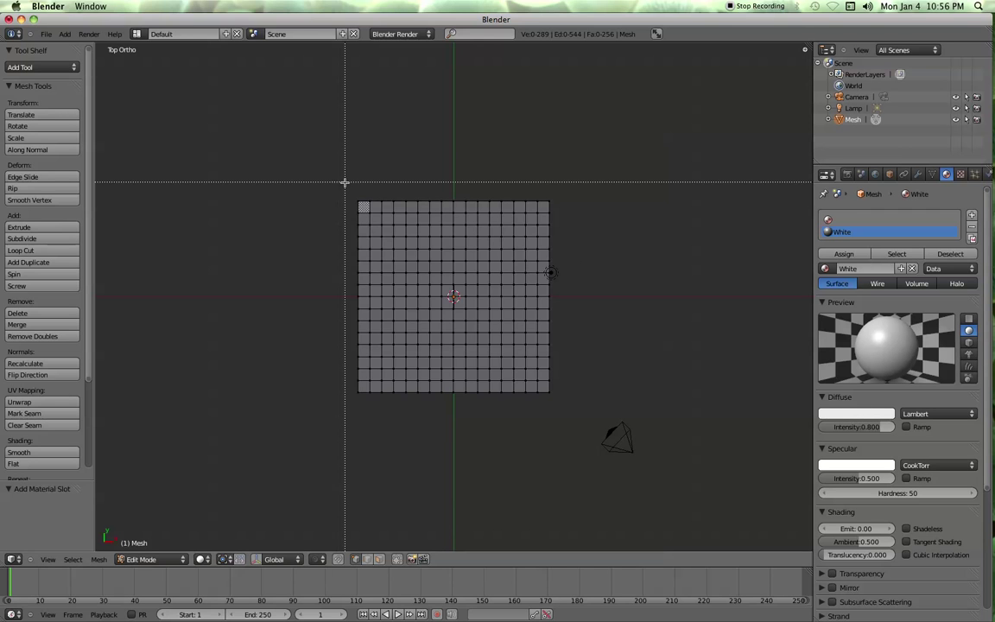
pyautogui.moveTo(344, 183); pyautogui.dragTo(588, 421)
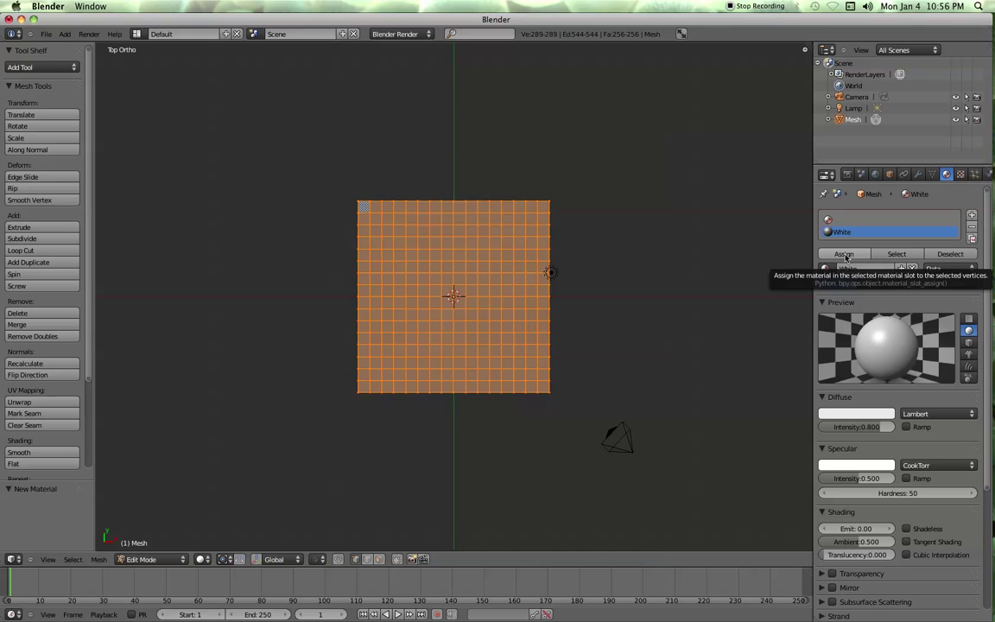
pyautogui.click(844, 255)
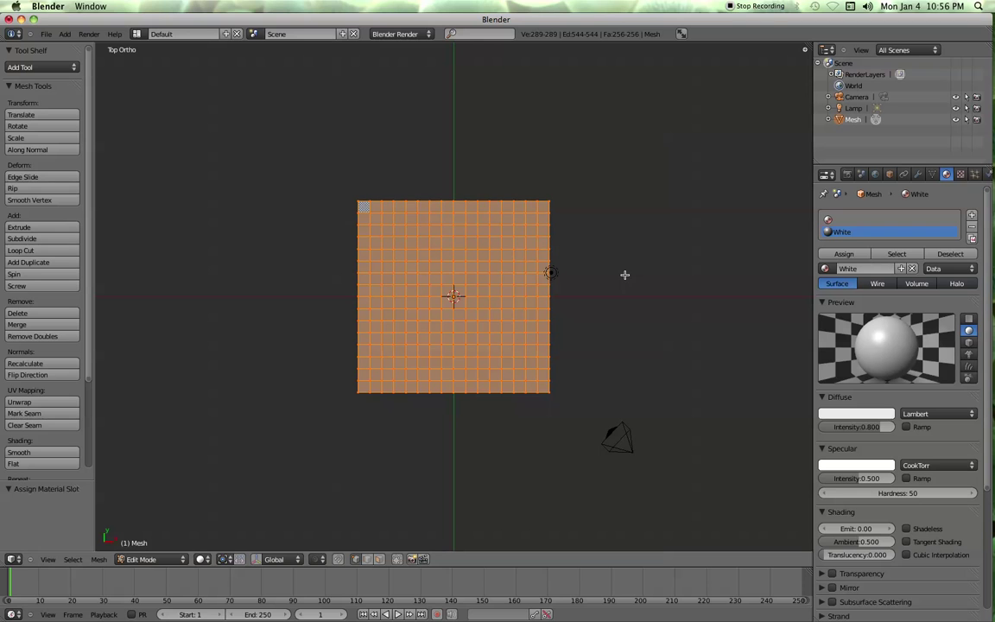
# Deselect the grid, add a third slot, and give it a separate new material named 'Red'.
pyautogui.press('a')
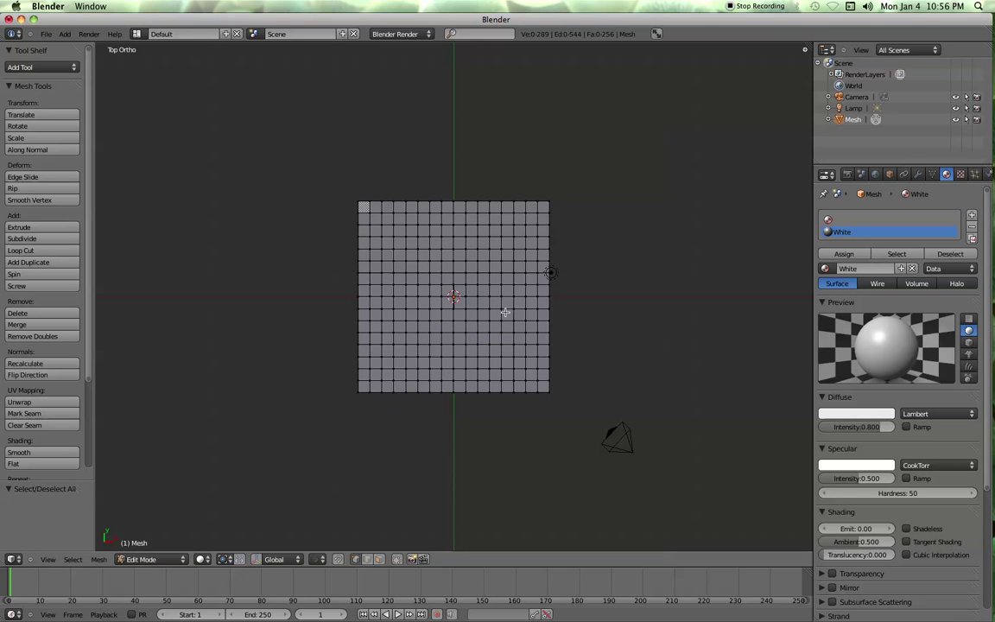
pyautogui.click(972, 217)
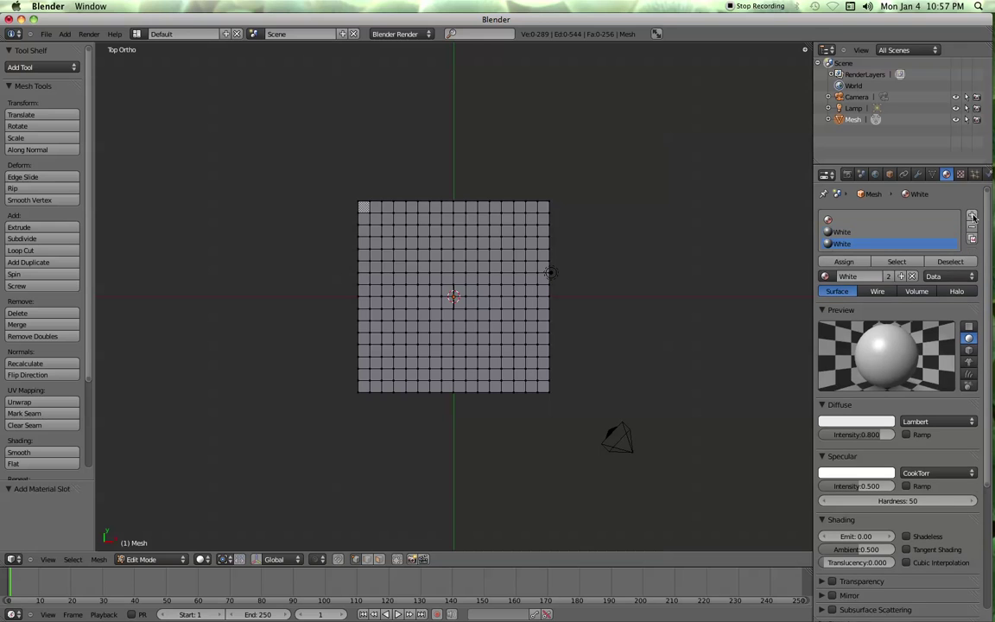
pyautogui.click(900, 276)
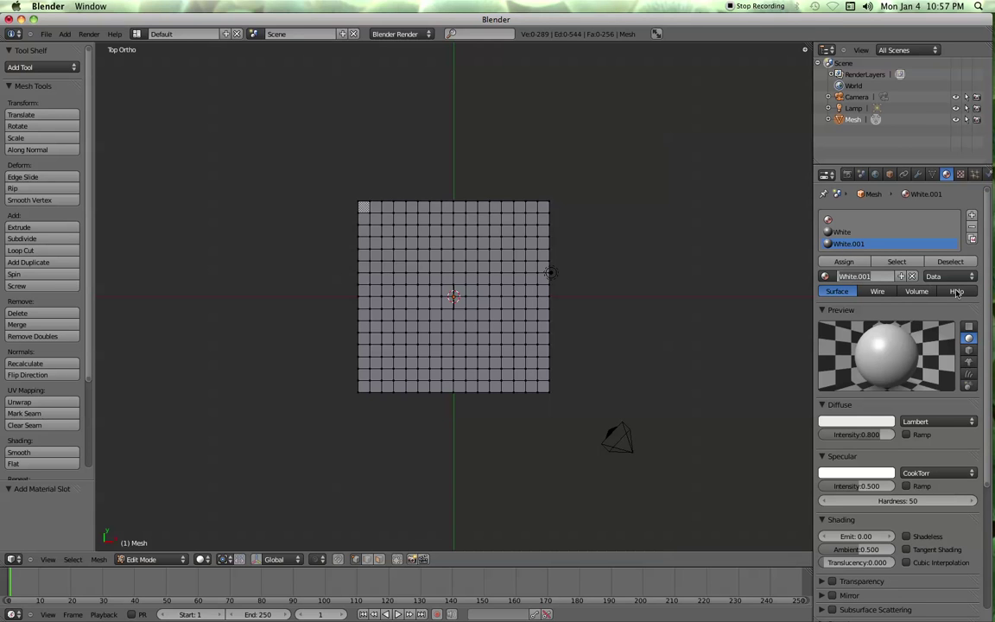
pyautogui.write('Red')
pyautogui.press('Return')
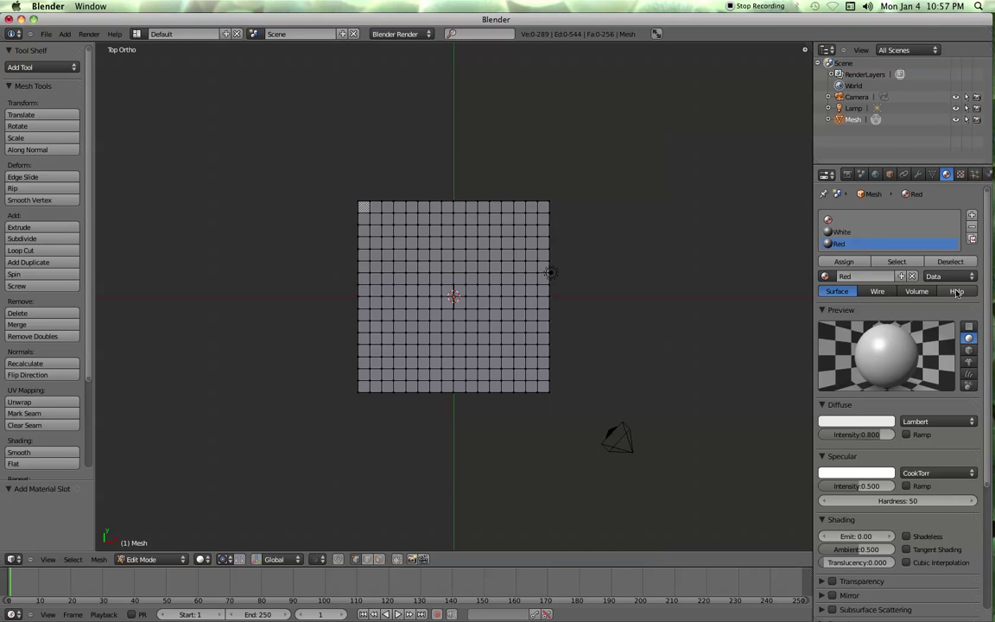
# Set the Red material's diffuse colour to red (R 0.927, G 0.098, B 0.133).
pyautogui.click(837, 424)
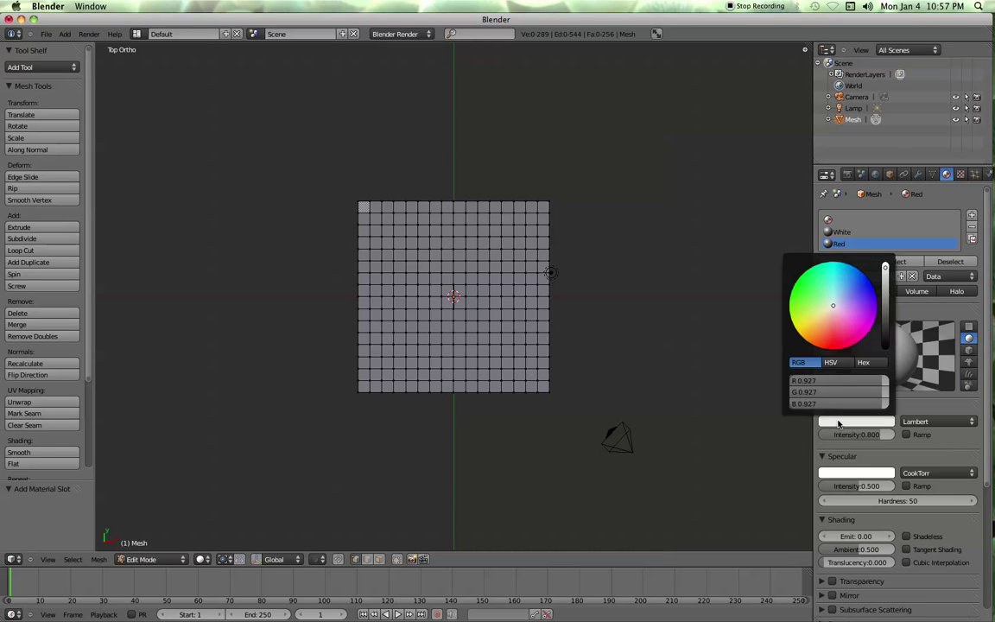
pyautogui.click(834, 347)
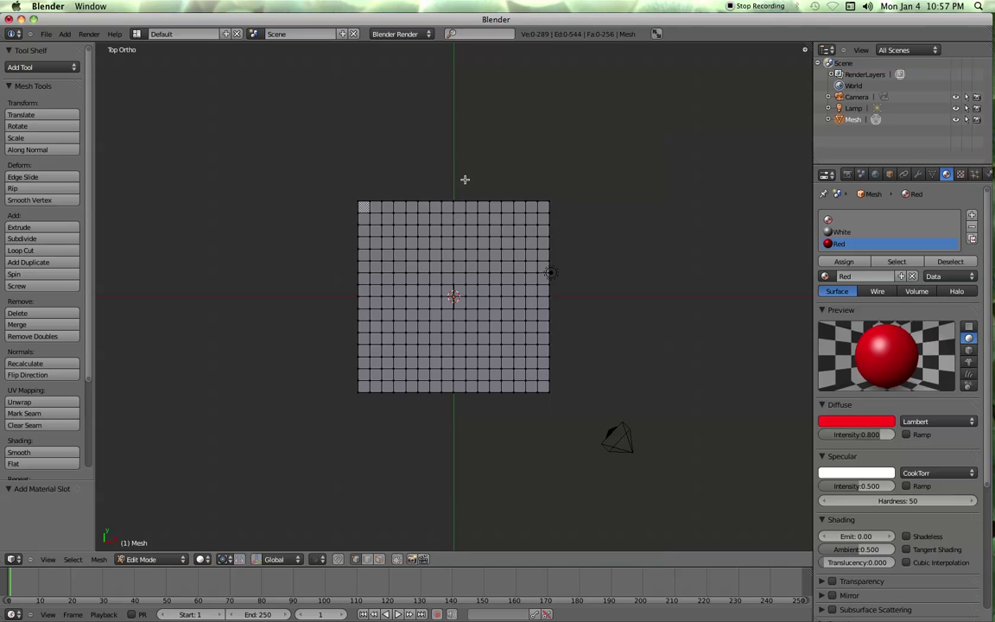
# Circle-select the centre column and middle row of faces to form a cross.
pyautogui.press('c')
pyautogui.click(452, 194)
pyautogui.moveTo(452, 195); pyautogui.dragTo(450, 387)
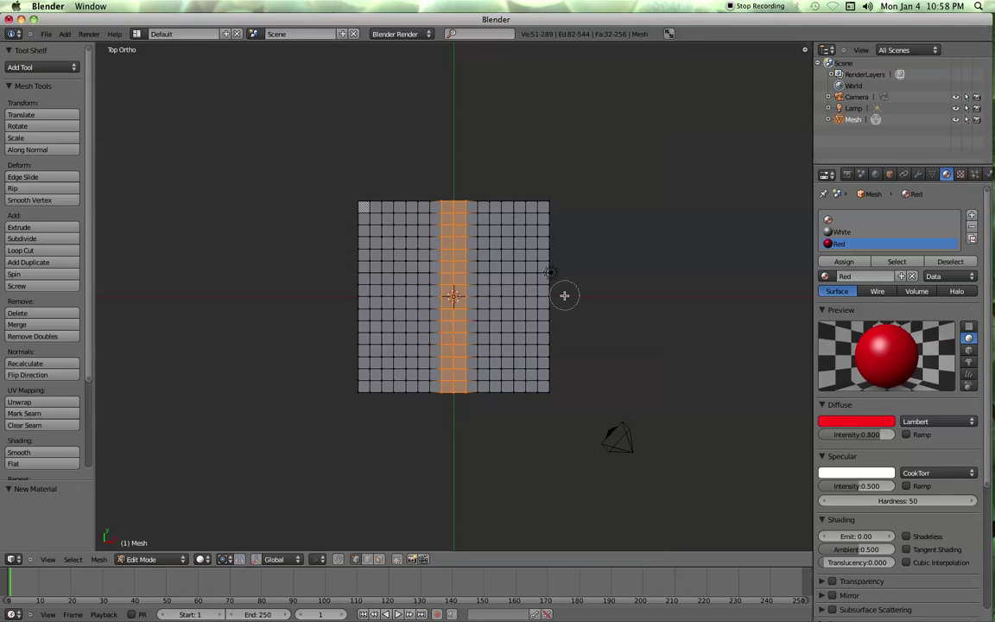
pyautogui.moveTo(564, 293); pyautogui.dragTo(347, 296)
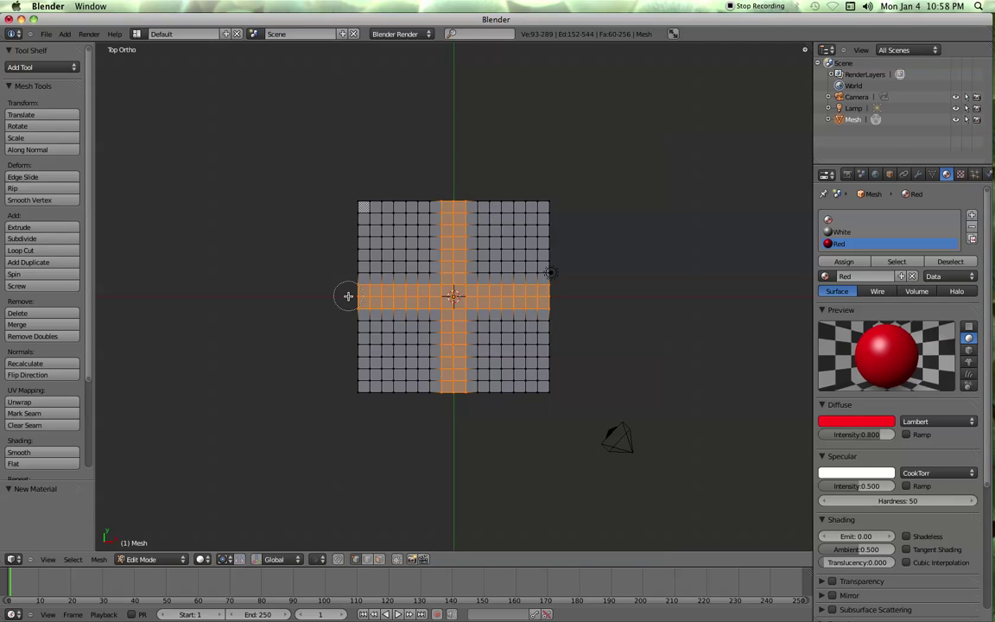
pyautogui.rightClick(651, 245)
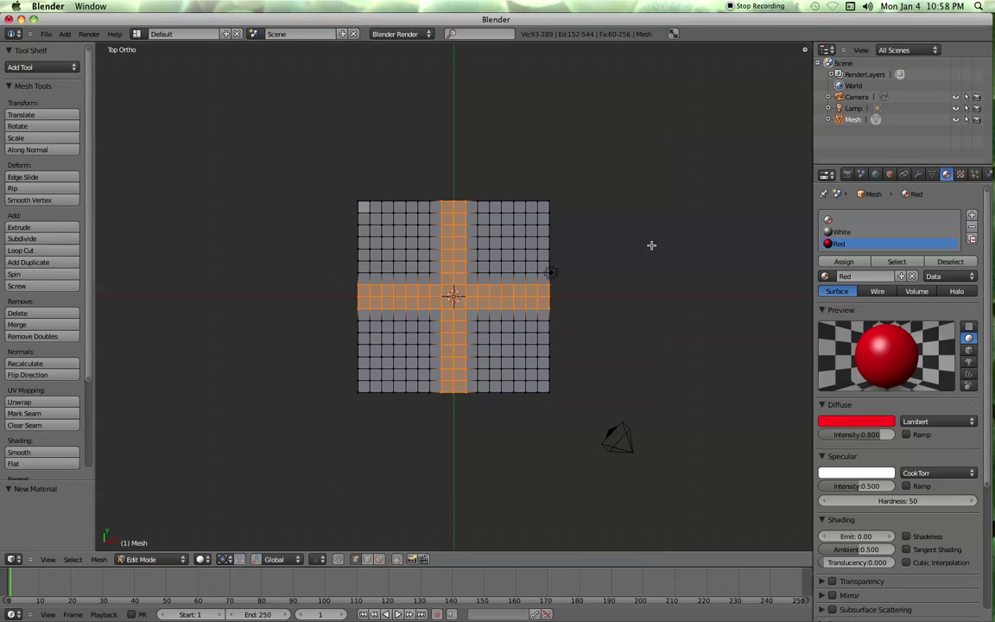
# Assign the Red material to the selected cross faces, then deselect all.
pyautogui.click(843, 262)
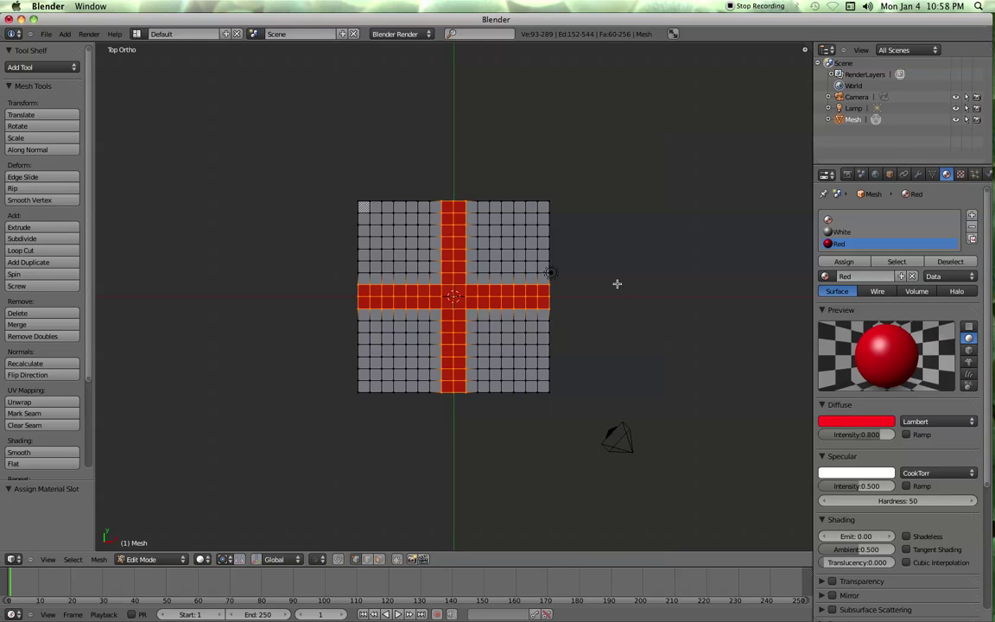
pyautogui.press('a')
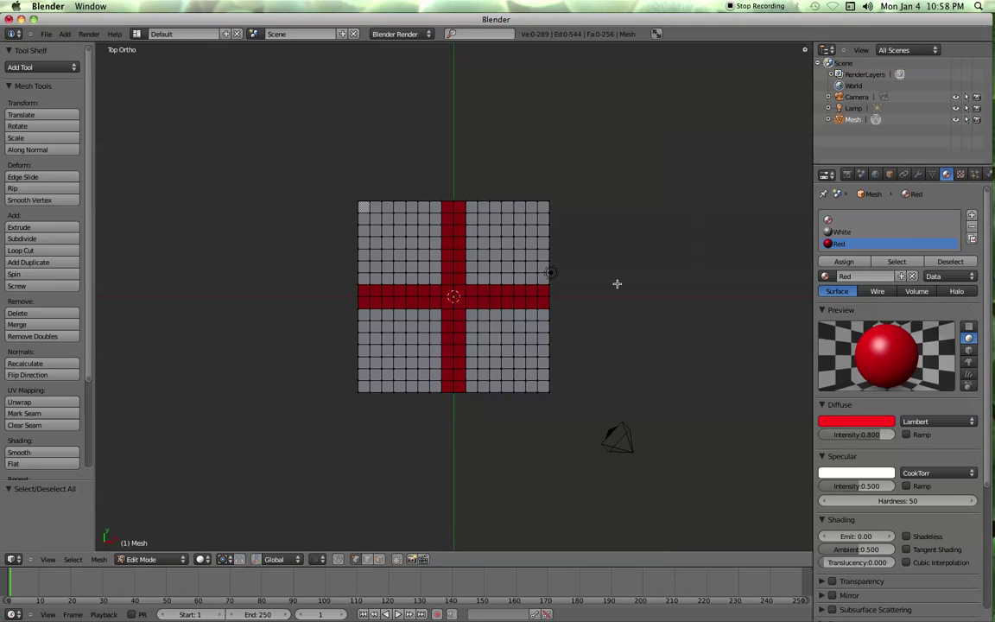
# Render a test image from the Render settings to check the white plane's red cross, then close it.
pyautogui.click(846, 173)
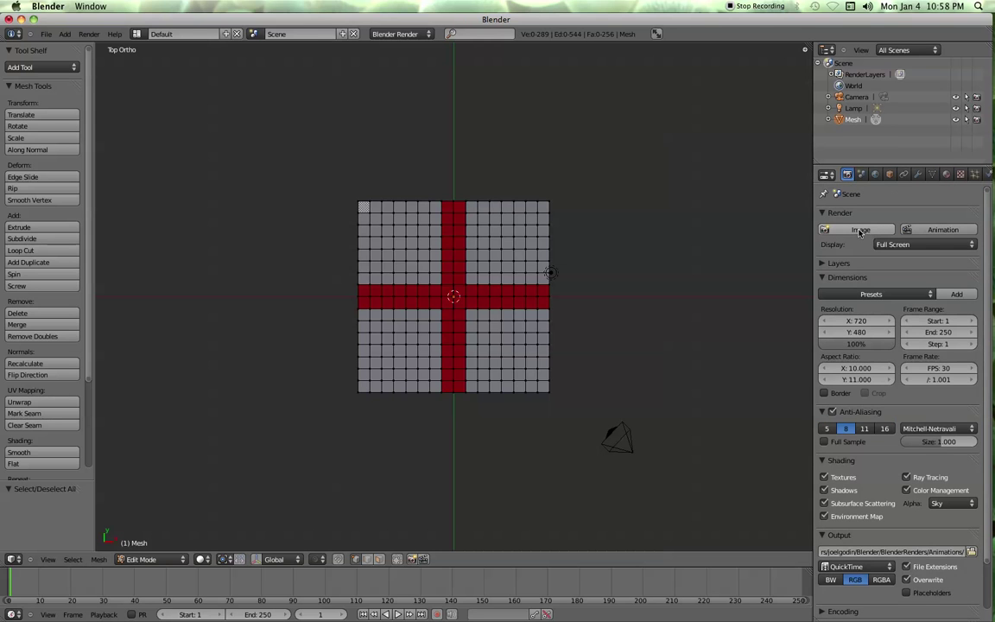
pyautogui.click(863, 231)
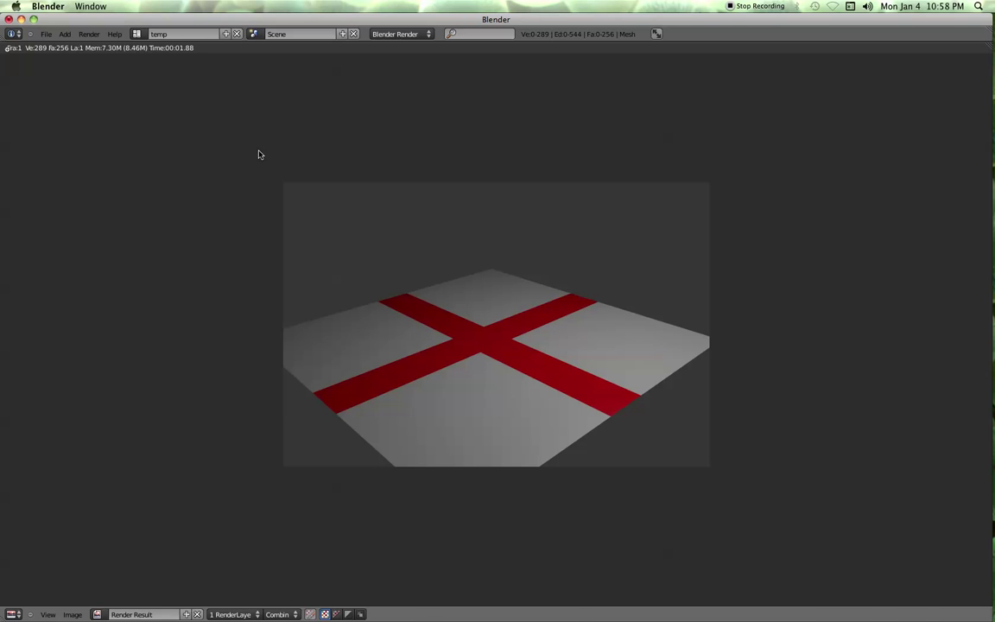
pyautogui.press('Escape')
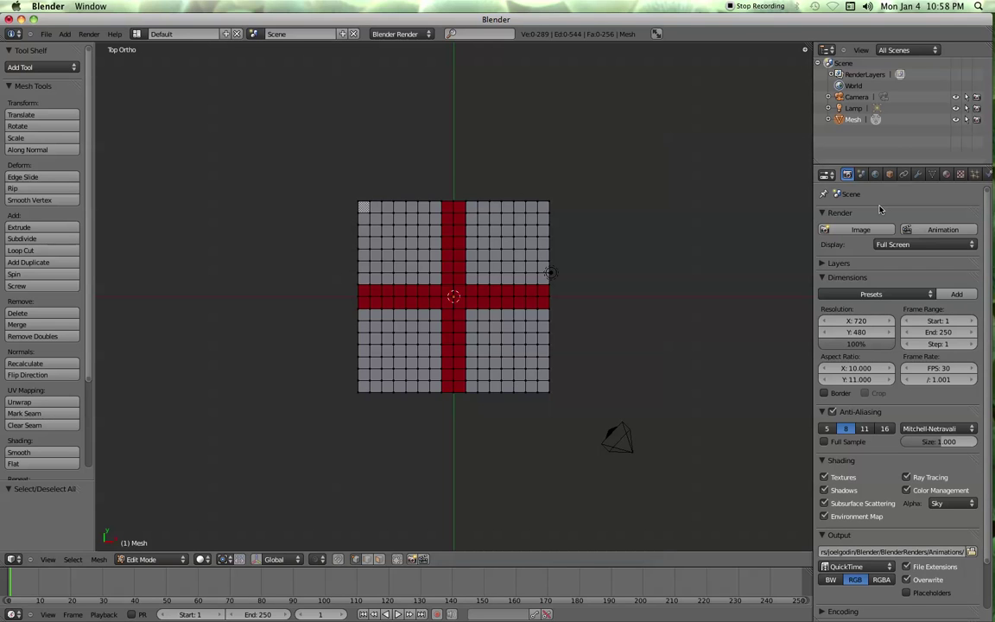
# Add another material slot and make its material an independent copy named 'Green'.
pyautogui.click(945, 175)
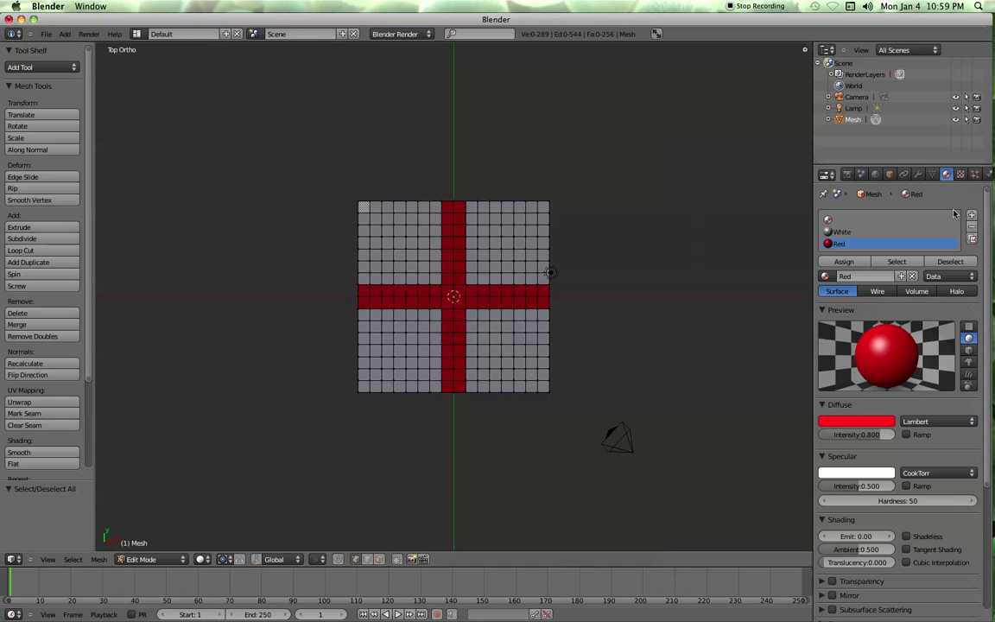
pyautogui.click(972, 216)
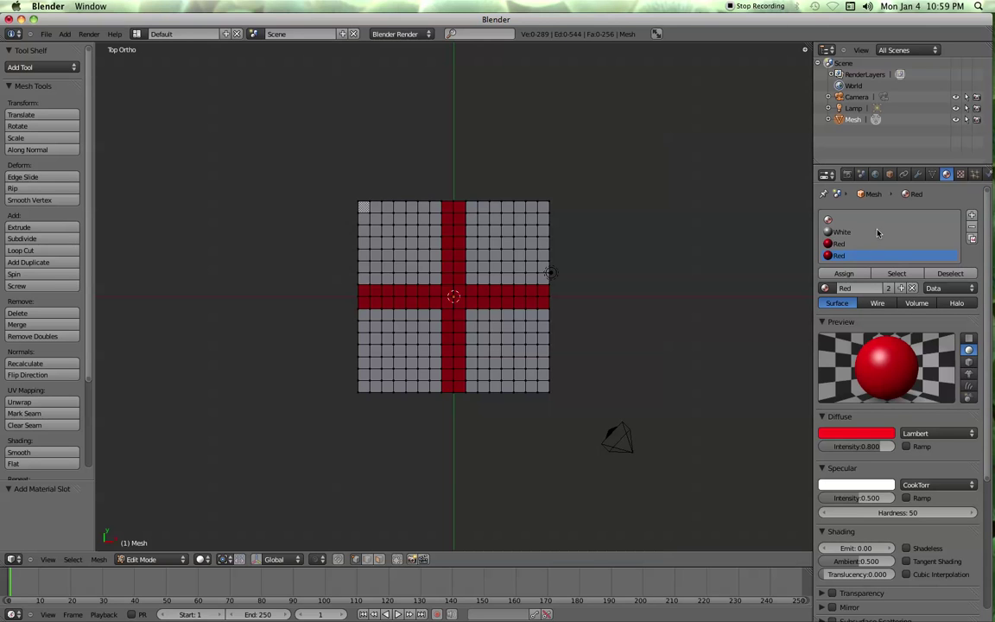
pyautogui.click(901, 288)
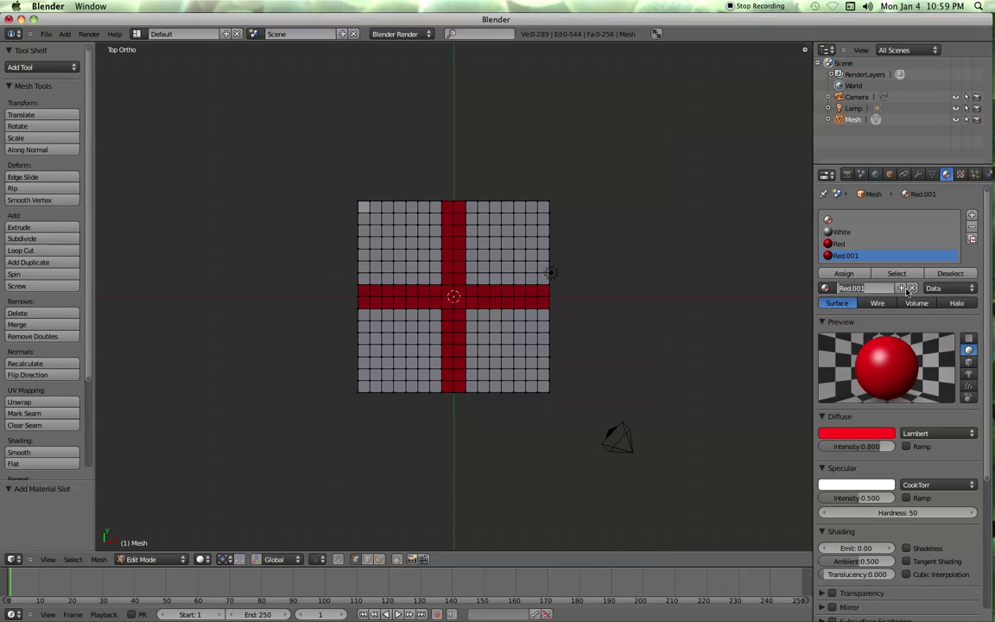
pyautogui.write('c')
pyautogui.press('Return')
# Set the Green material's diffuse colour to green (about R 0.140, G 0.927, B 0.114).
pyautogui.click(863, 437)
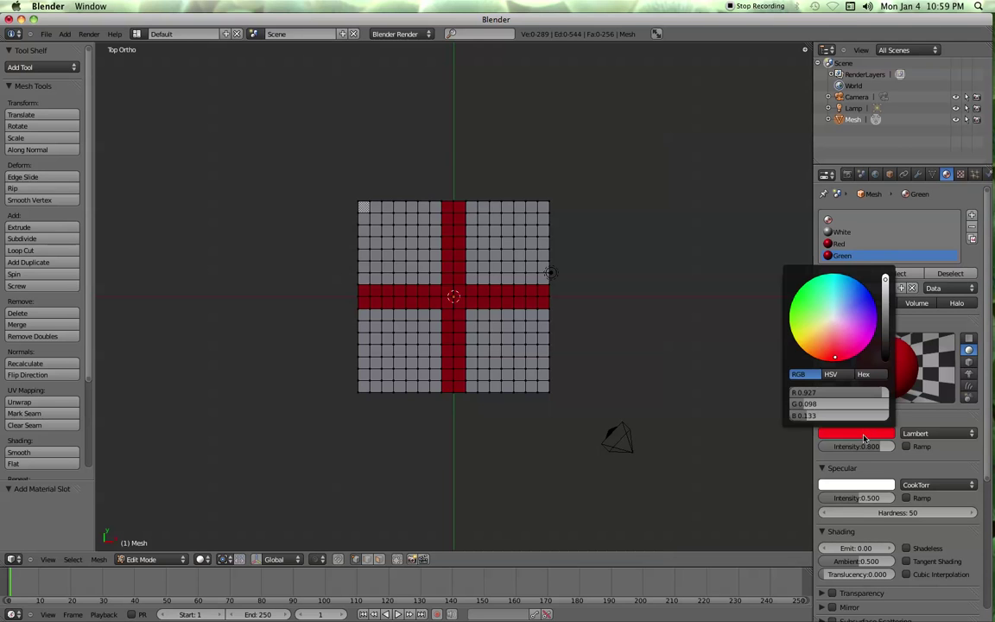
pyautogui.click(801, 300)
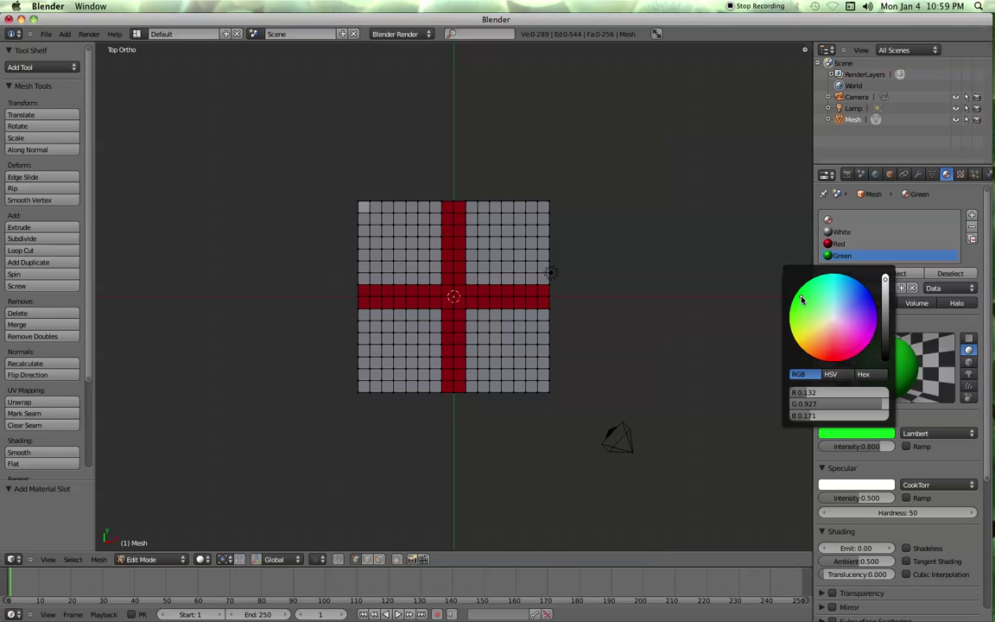
pyautogui.moveTo(801, 298); pyautogui.dragTo(800, 301)
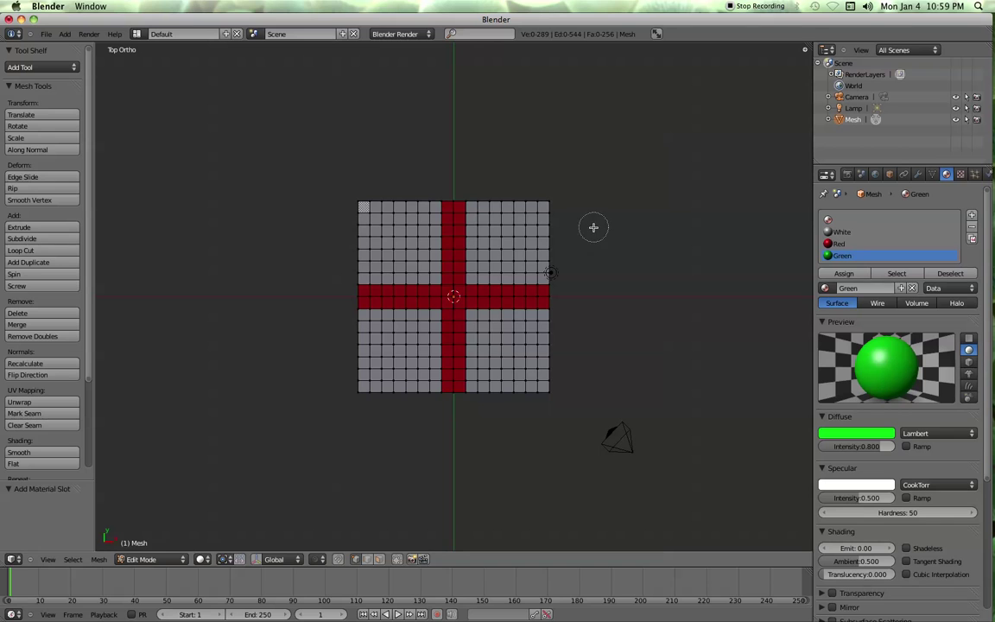
# Brush-select the 2x2 face blocks in all four corners, assign them Green, then deselect all.
pyautogui.press('c')
pyautogui.moveTo(537, 200); pyautogui.dragTo(549, 213)
pyautogui.moveTo(367, 195); pyautogui.dragTo(361, 217)
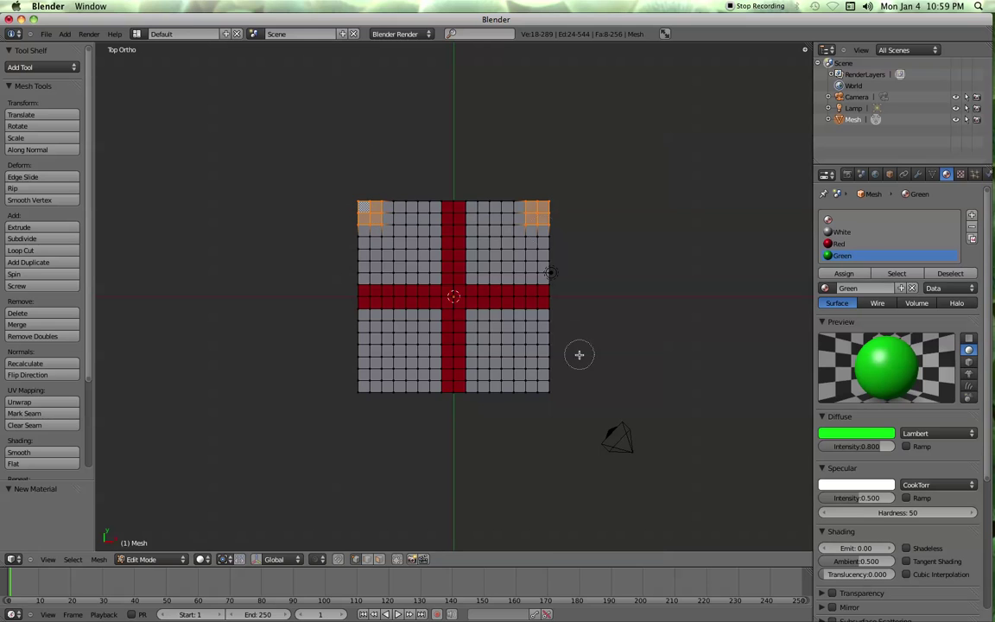
pyautogui.click(534, 381)
pyautogui.moveTo(534, 381); pyautogui.dragTo(552, 386)
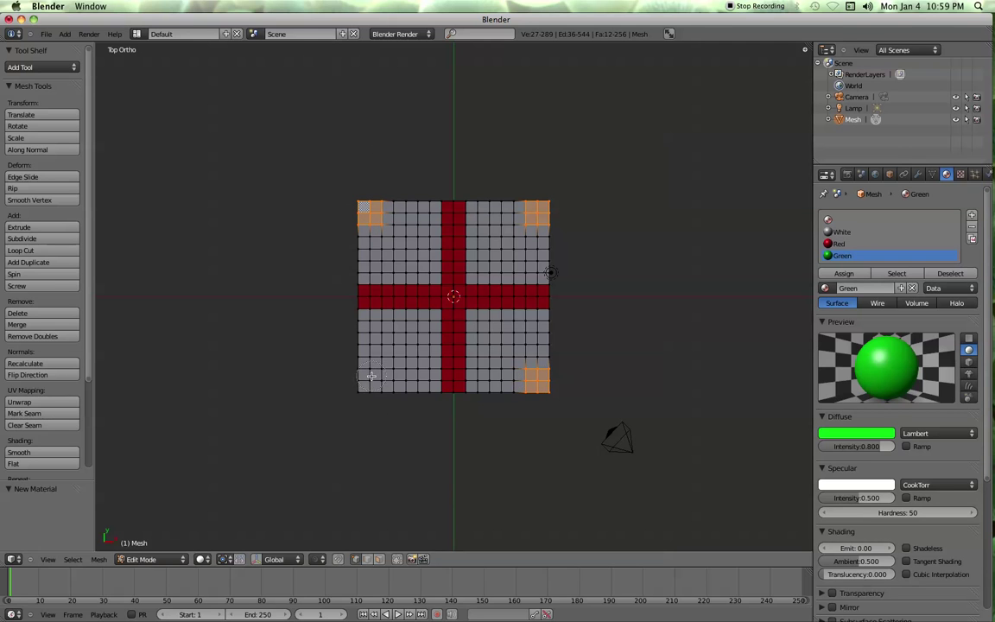
pyautogui.moveTo(363, 380); pyautogui.dragTo(370, 386)
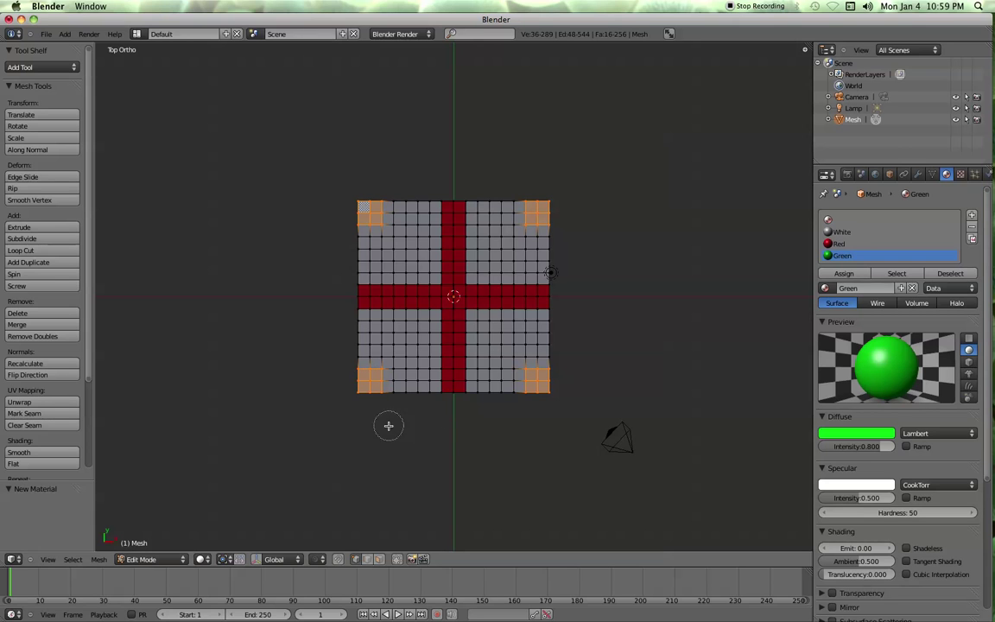
pyautogui.press('Escape')
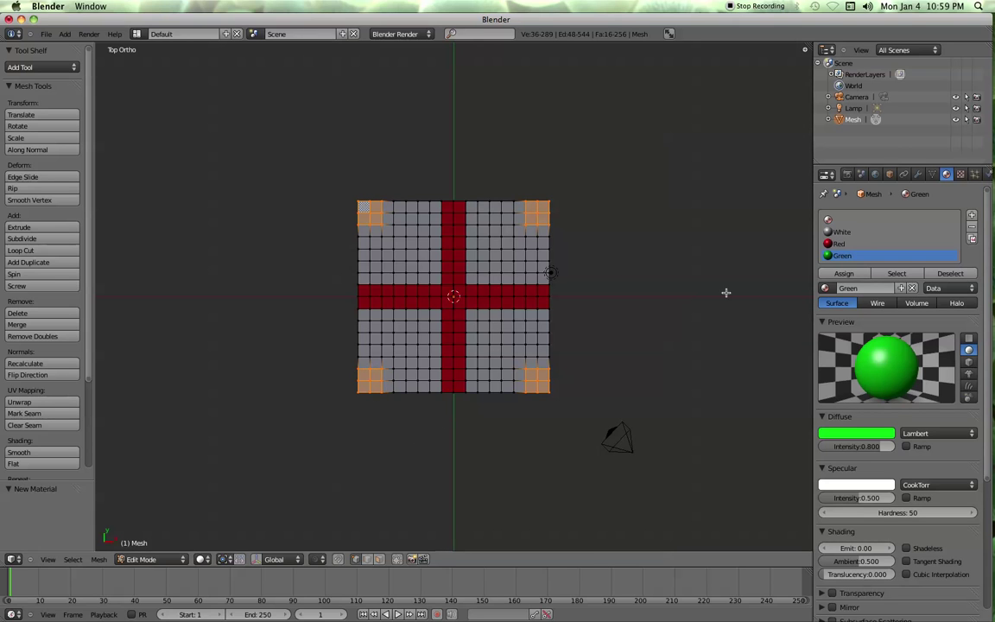
pyautogui.click(844, 273)
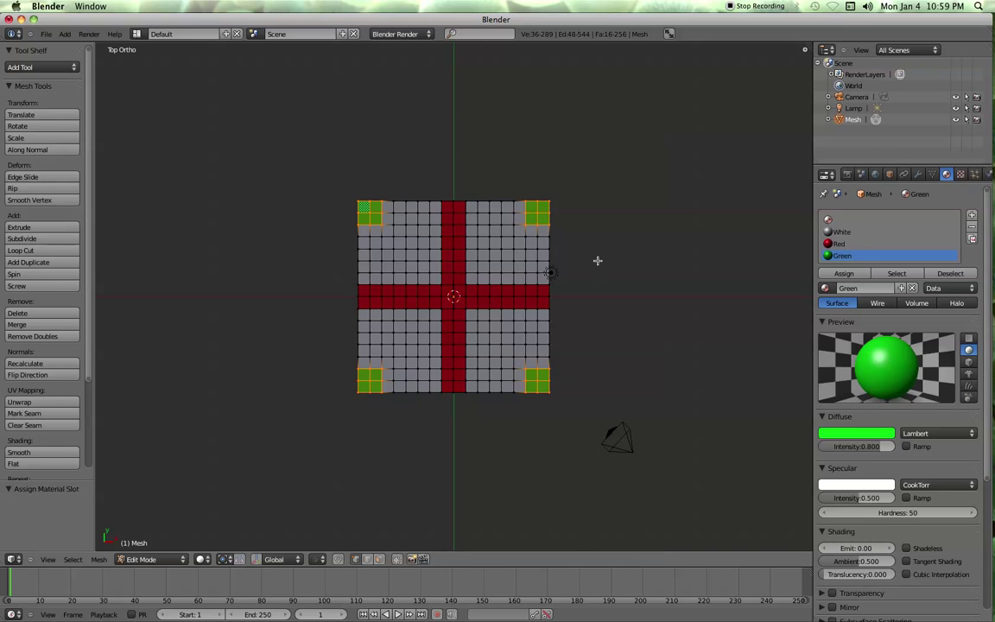
pyautogui.press('a')
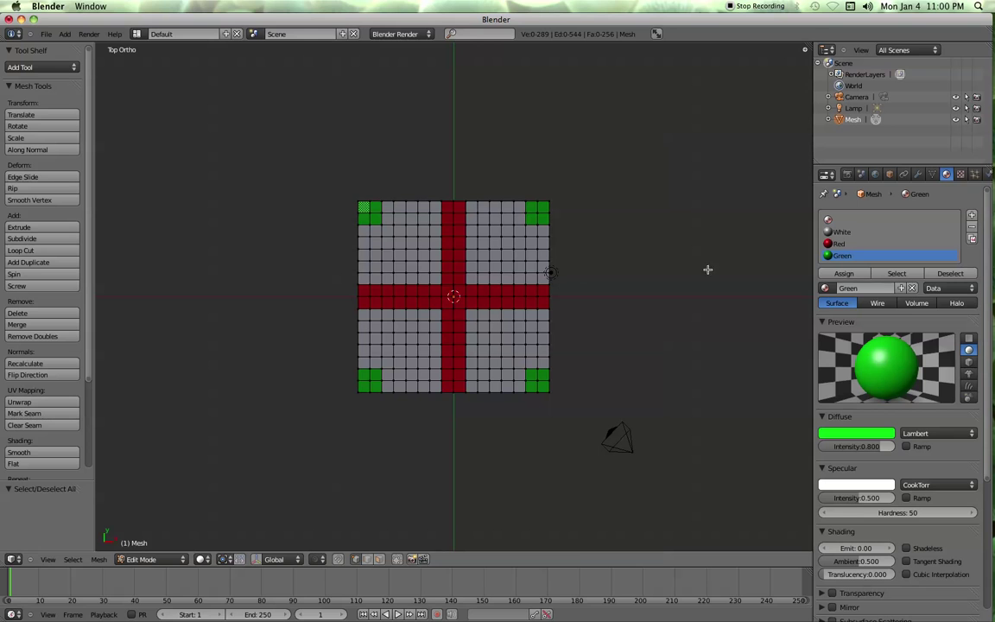
# Render the final image of the plane with red cross and green corners, then close the render.
pyautogui.click(847, 176)
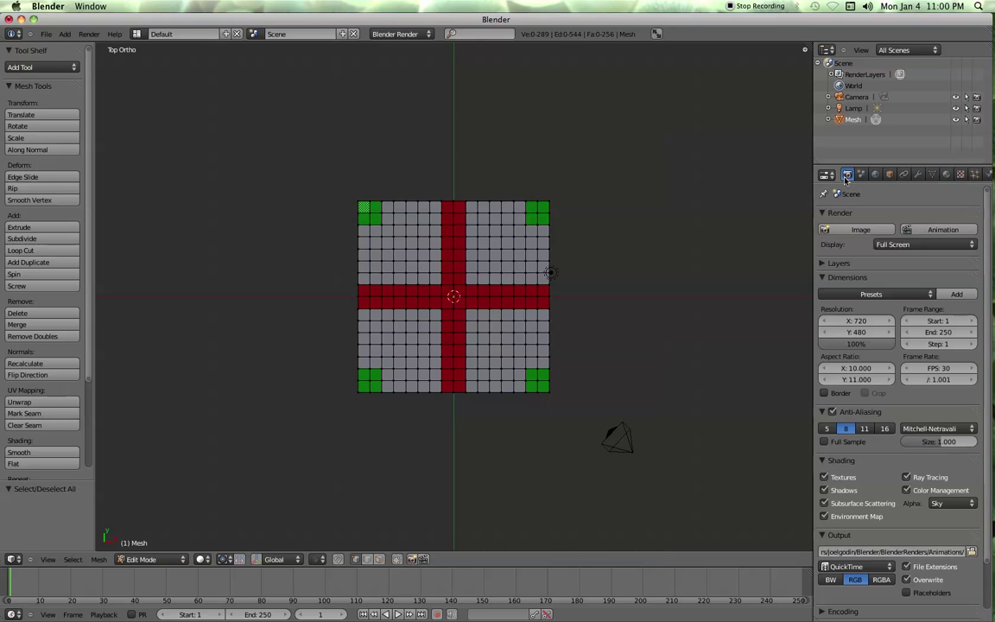
pyautogui.click(863, 231)
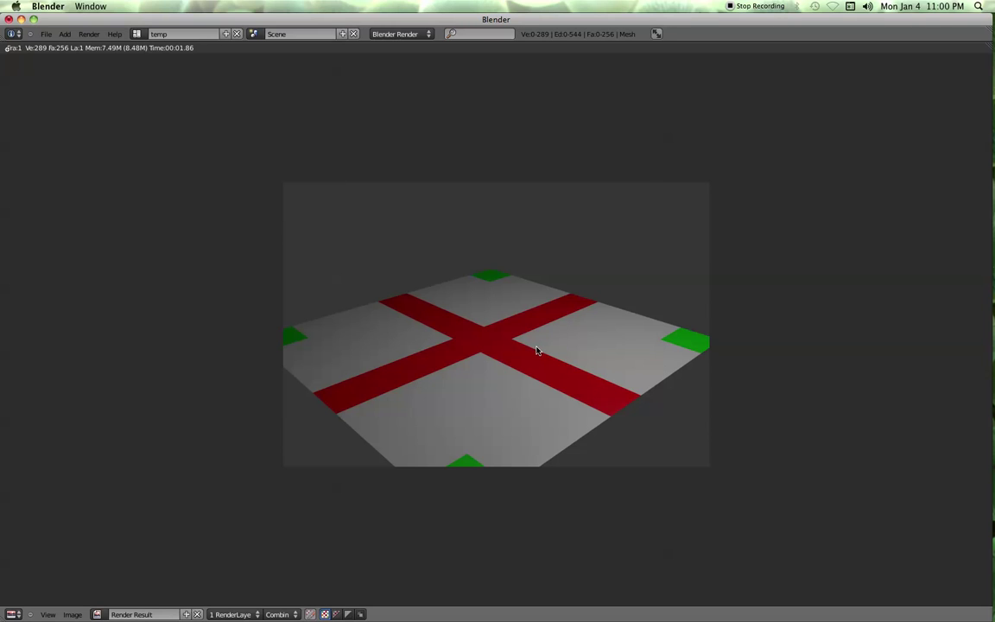
pyautogui.press('Escape')
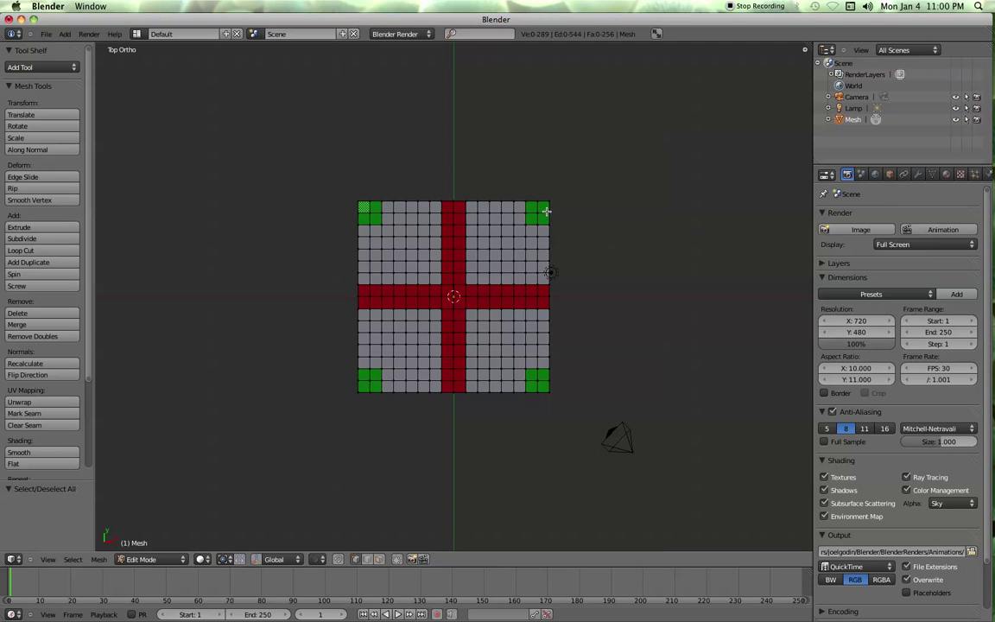